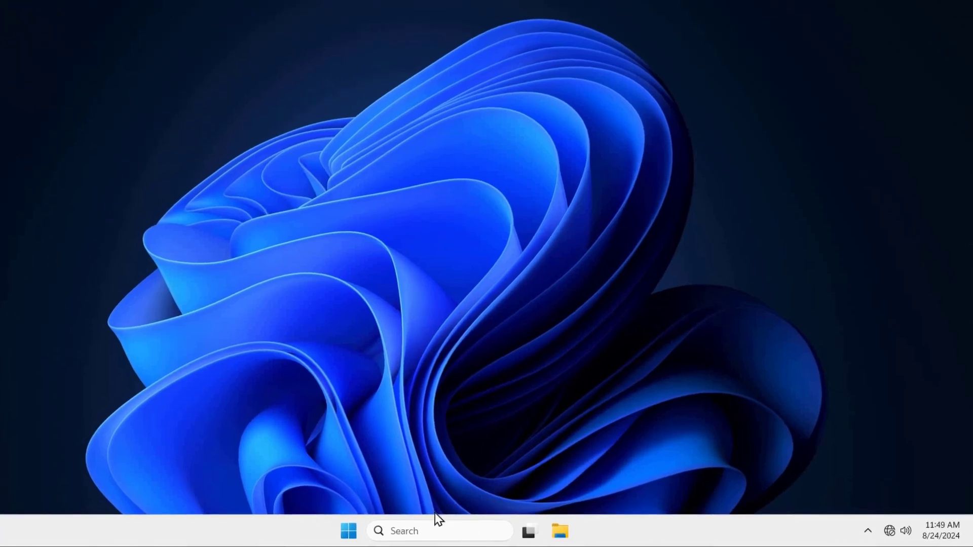
Search 'reset', open Reset this PC settings, and restart now into Advanced startup.
click(434, 530)
text(reset)
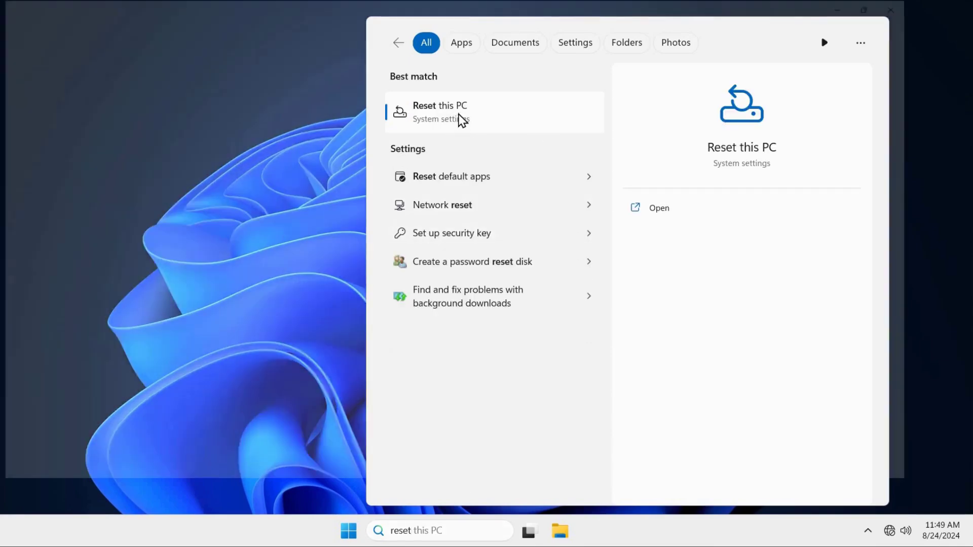
click(460, 118)
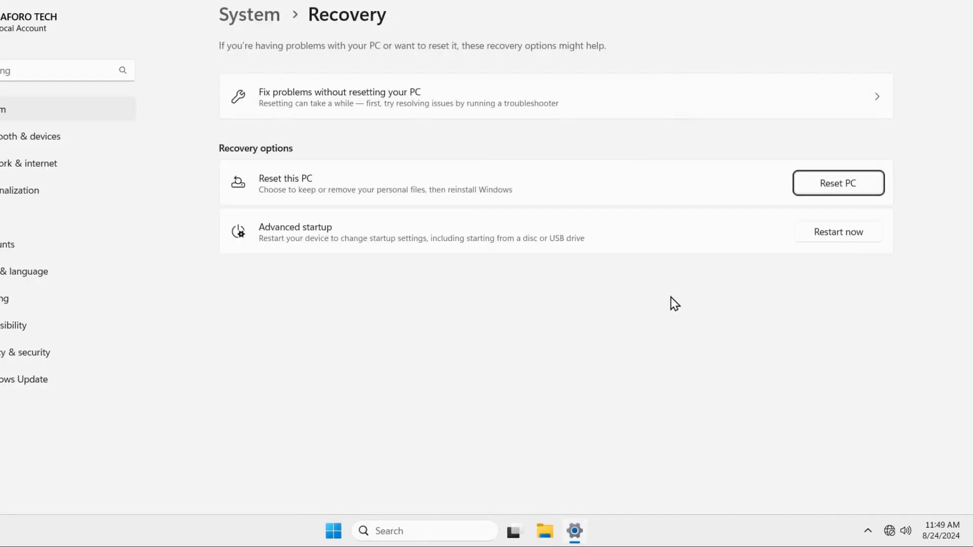
click(836, 238)
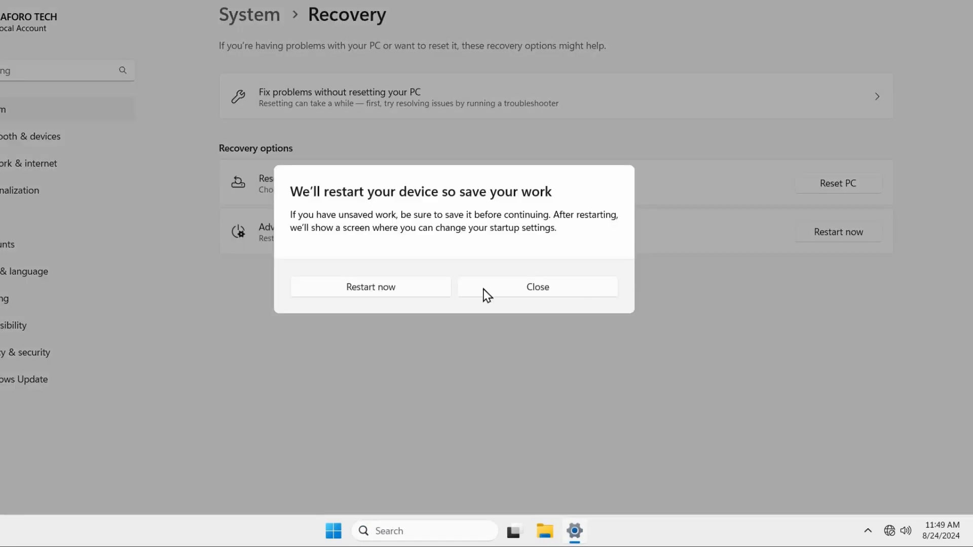
click(382, 287)
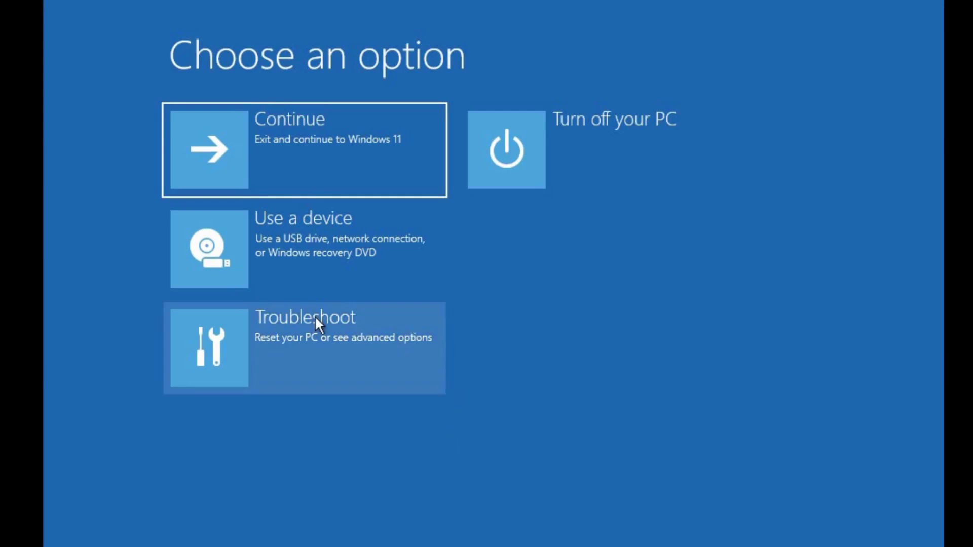
Go to Troubleshoot > Advanced options and open the Command Prompt.
click(279, 334)
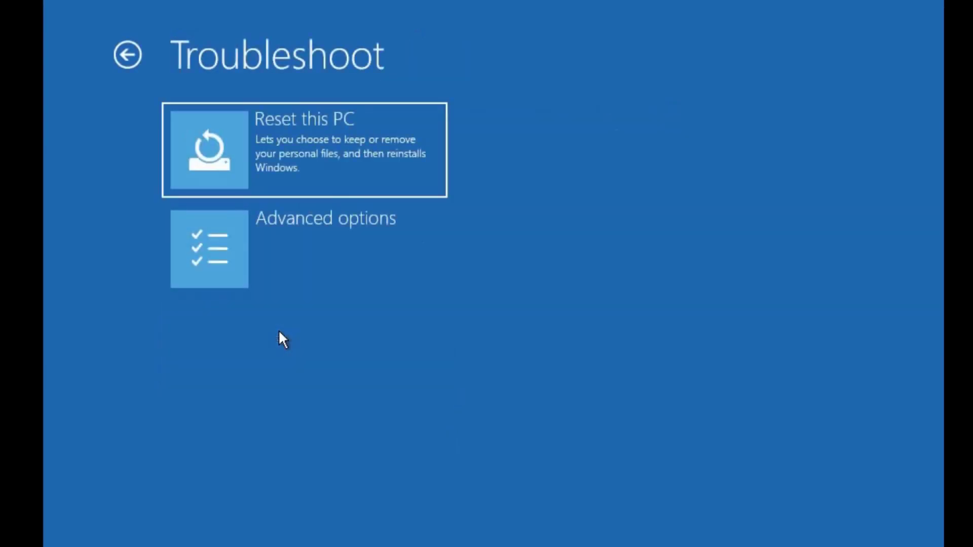
click(294, 247)
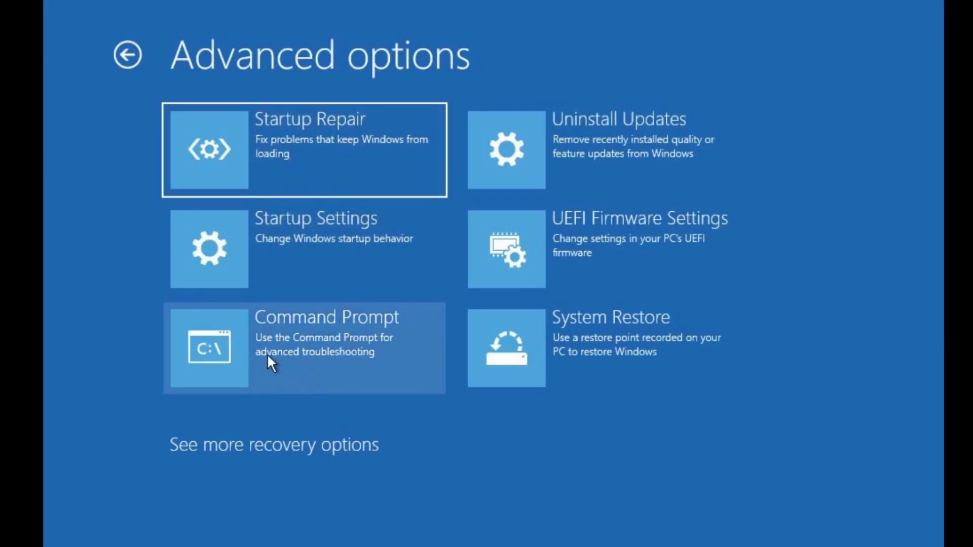
click(286, 356)
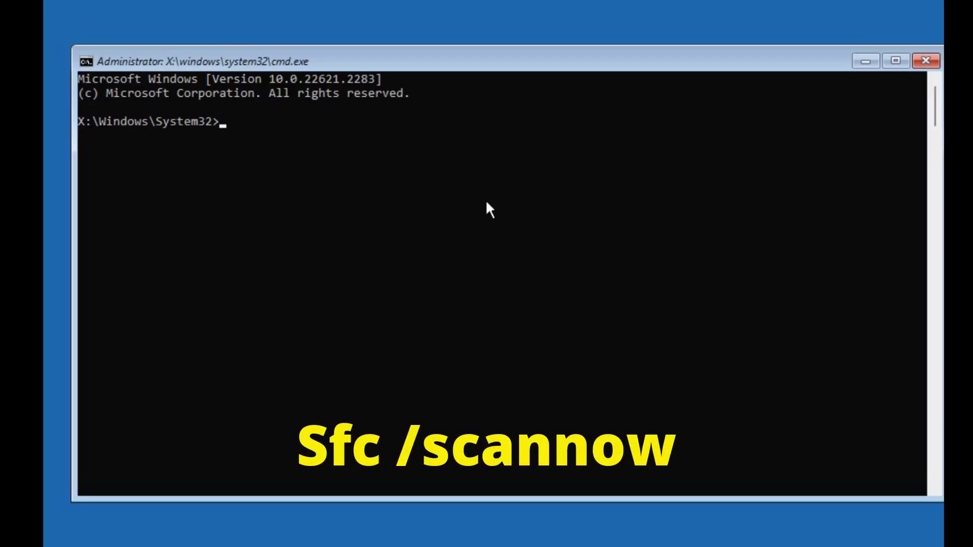
Run sfc /scannow, then run chkdsk /f c: on drive C:.
text(sfc /scannow)
key(Return)
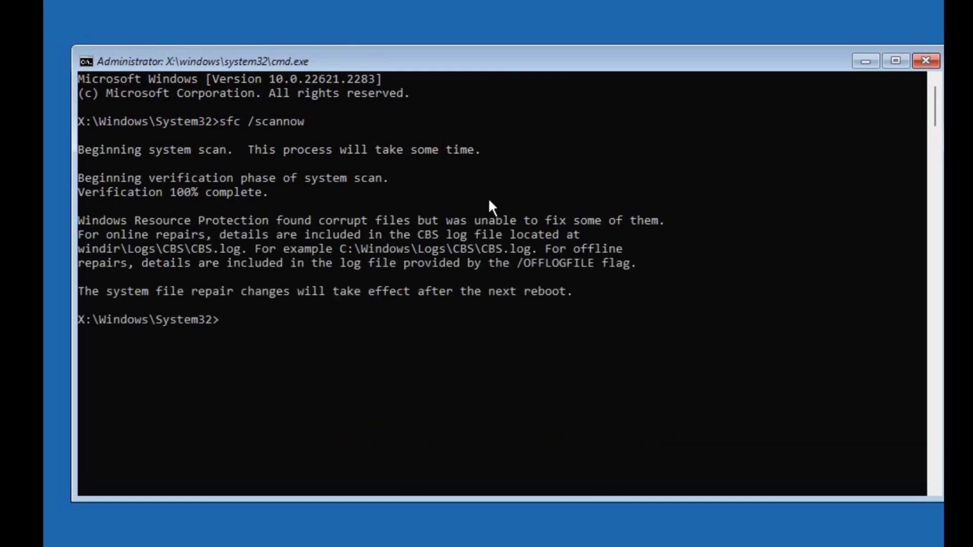
text(chk)
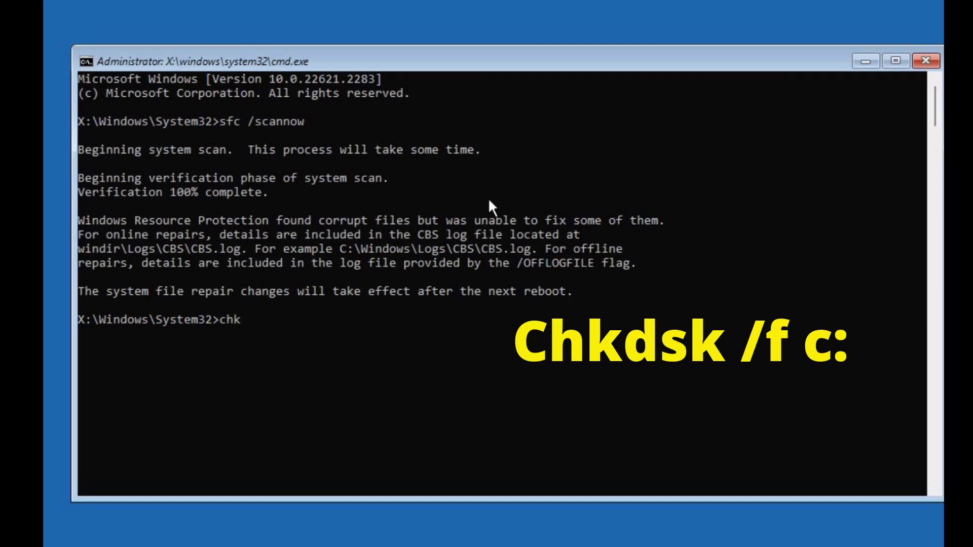
text(dsk /f c:)
key(Return)
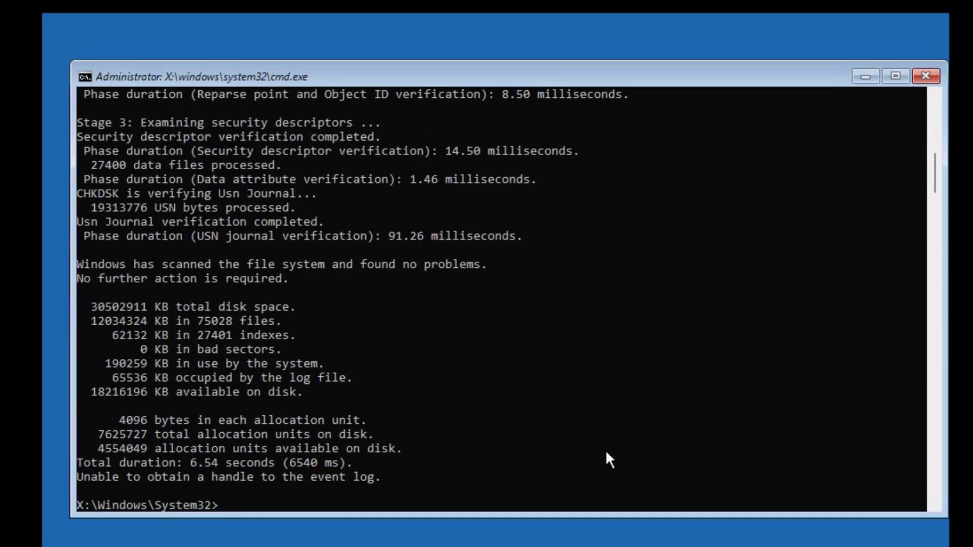
Run bootrec /fixmbr, bootrec /fixboot and bootsect /nt60 sys in turn.
text(bootre)
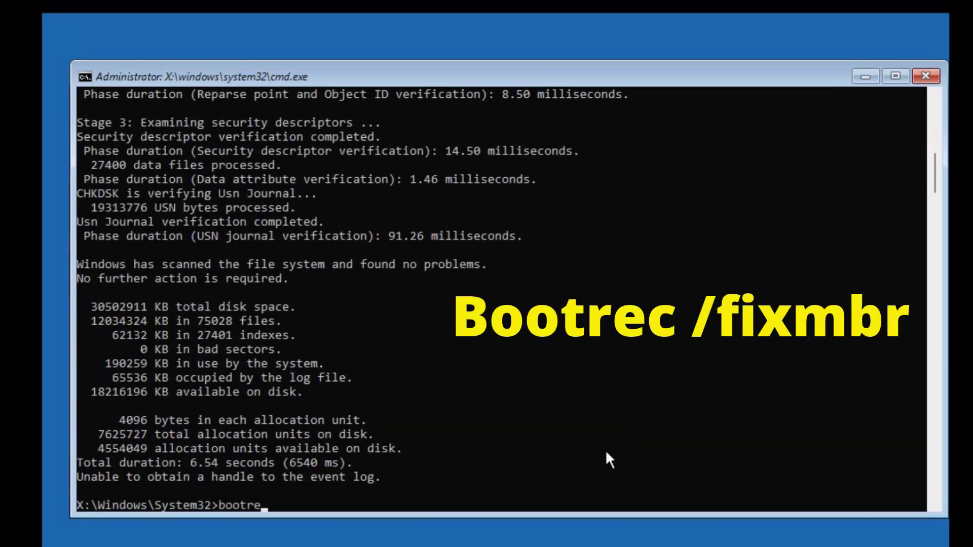
text(c /fixmbr)
key(Return)
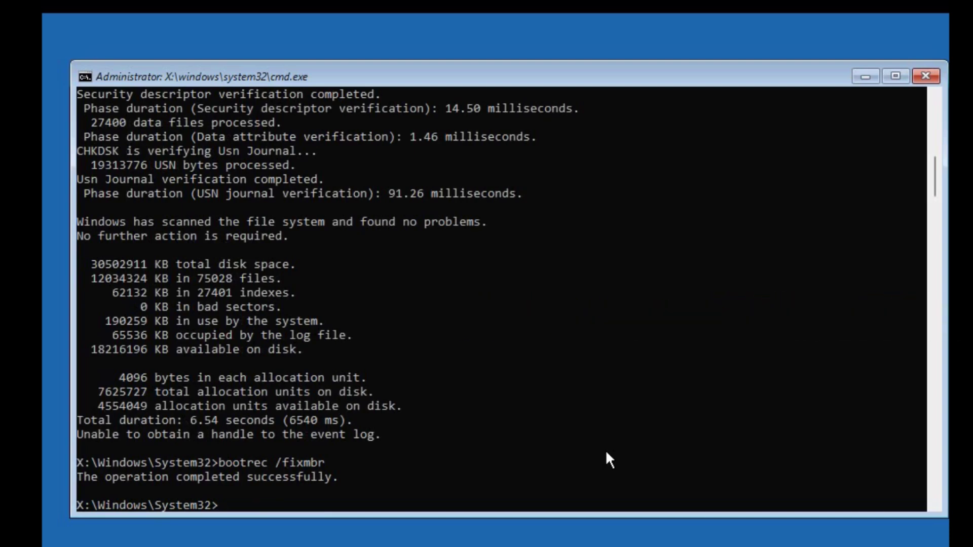
text(bootrec )
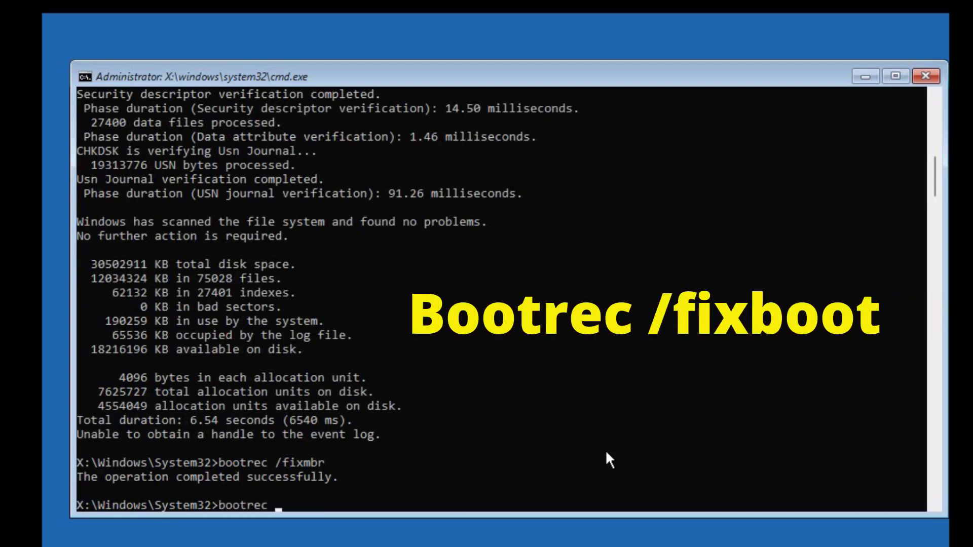
text(/fixboot)
key(Return)
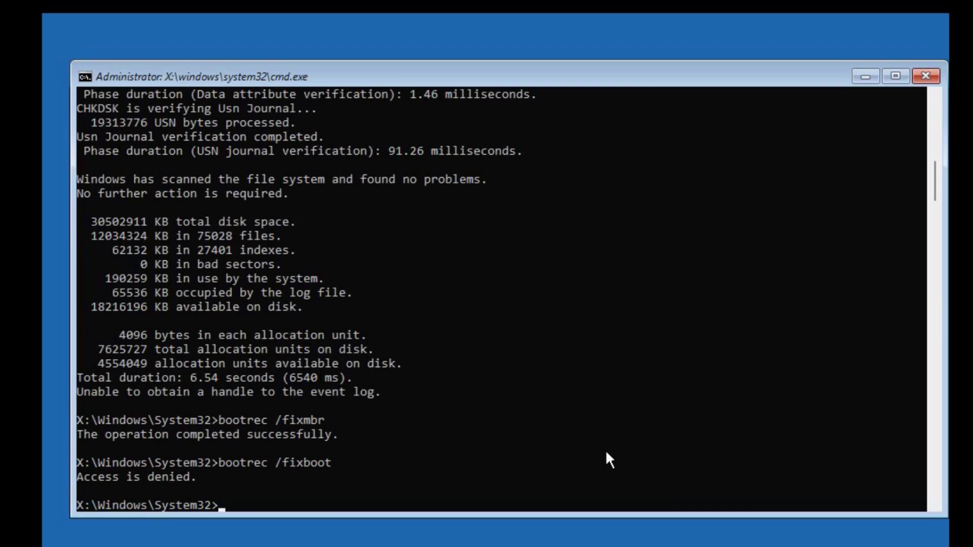
text(bootsec)
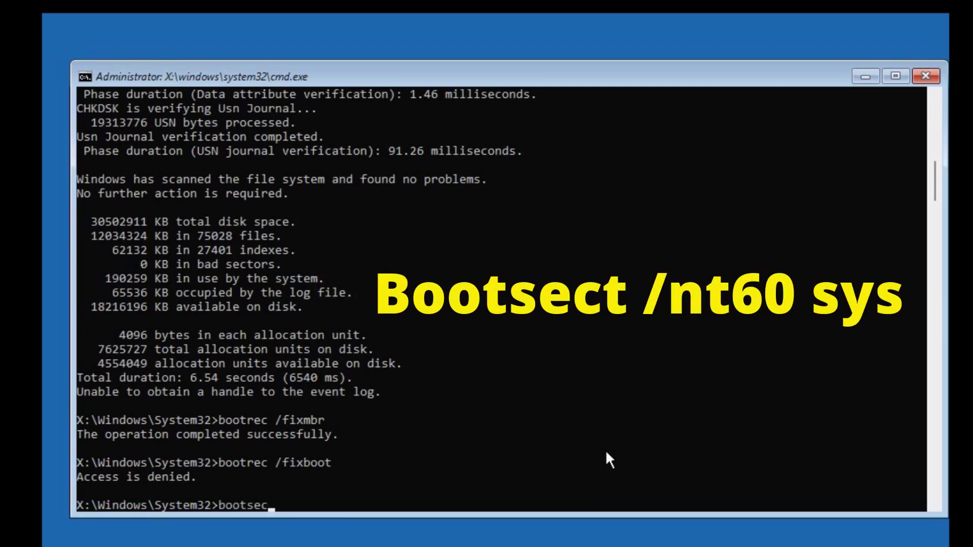
text(t /nt60 sys)
key(Return)
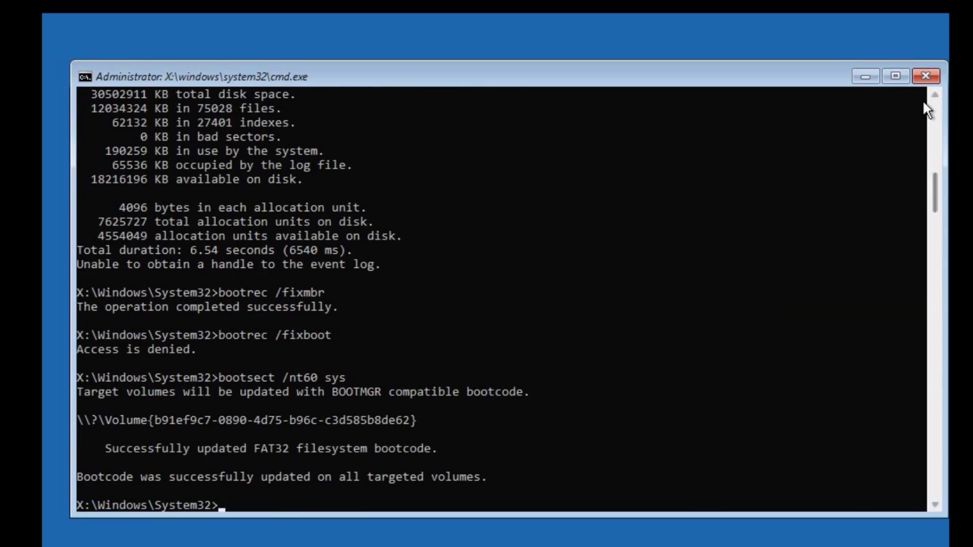
Return via Troubleshoot > Advanced options and run mdsched, restarting to check memory for problems.
click(922, 76)
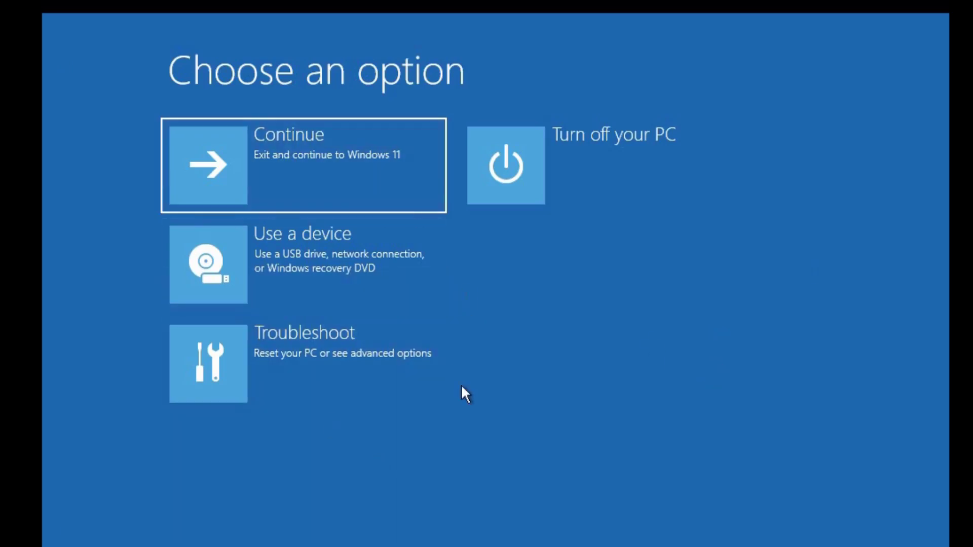
click(263, 367)
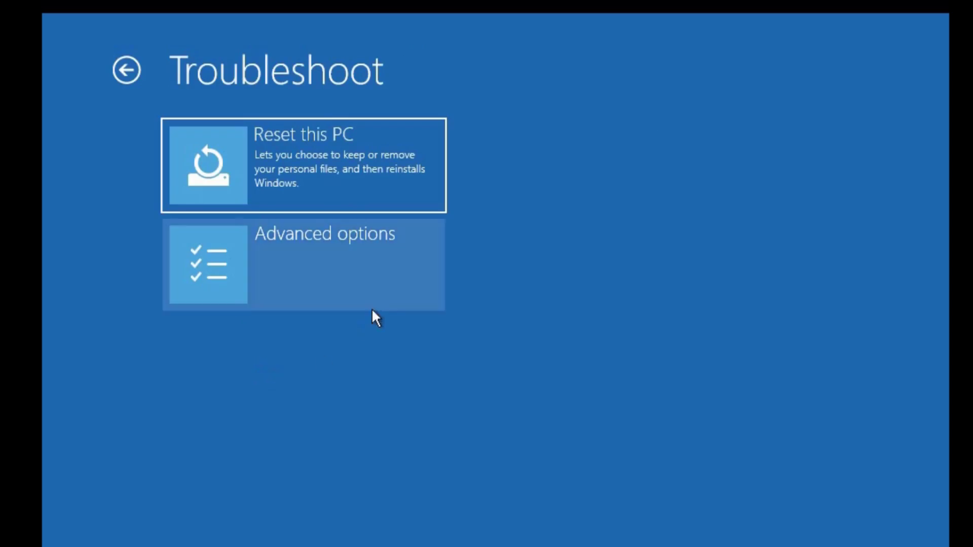
click(318, 263)
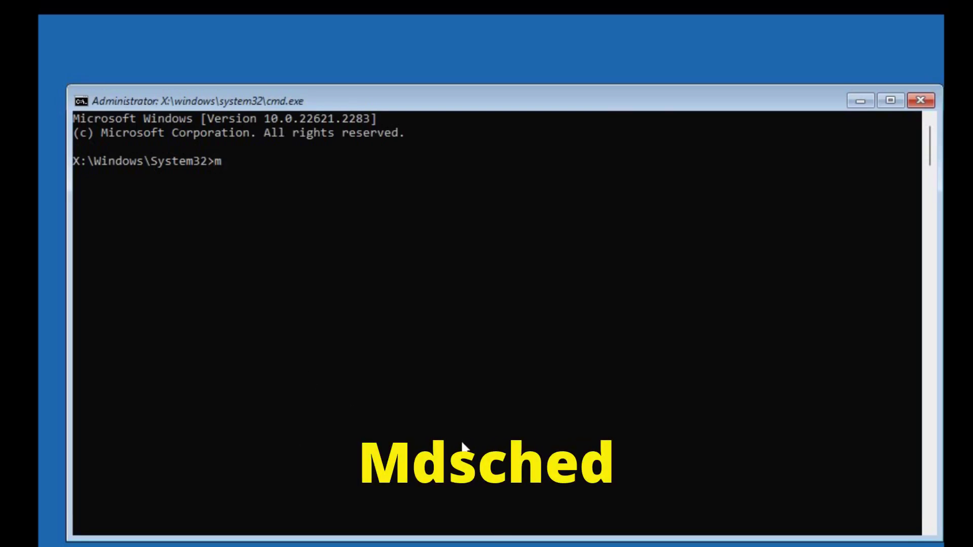
text(dsched)
key(Return)
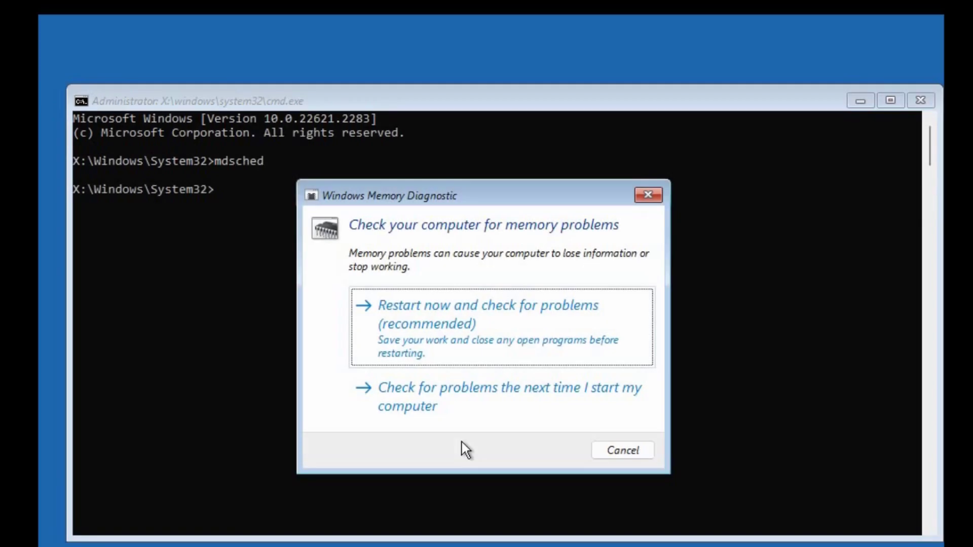
click(478, 321)
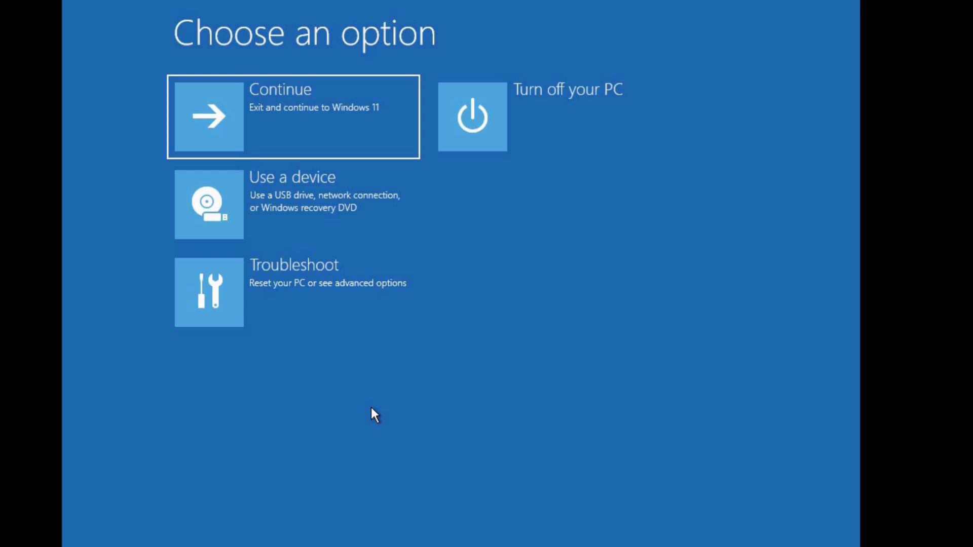
Go to Troubleshoot > Advanced options > Startup Settings and restart to pick Safe Mode.
click(305, 286)
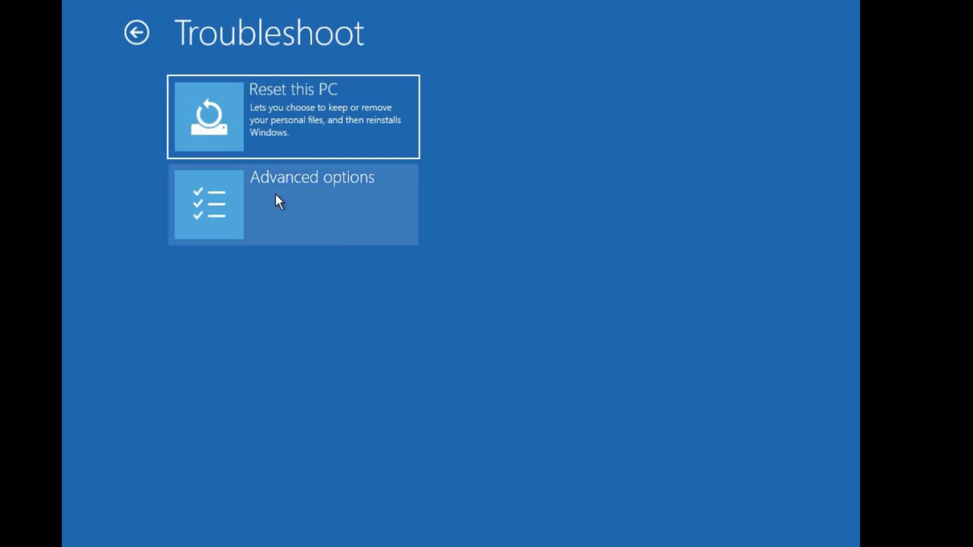
click(284, 199)
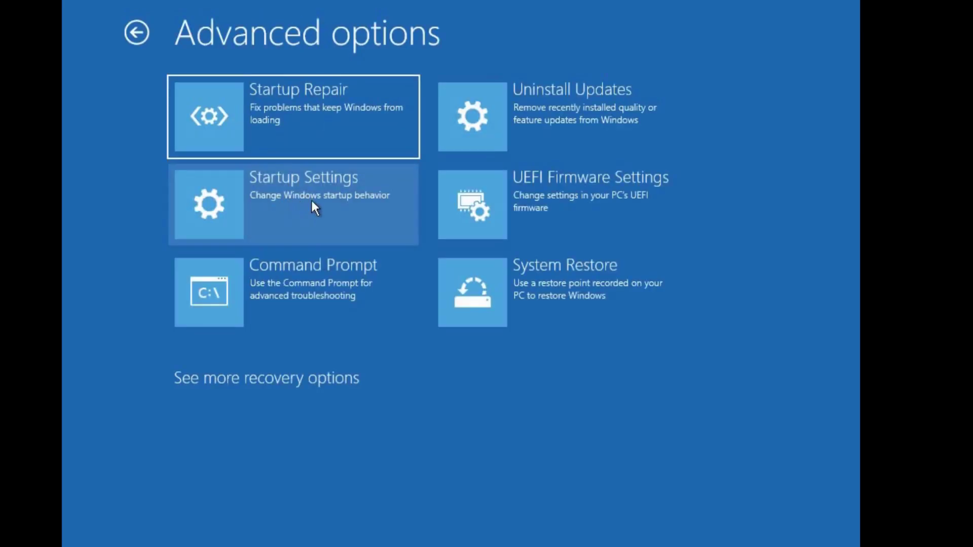
click(308, 200)
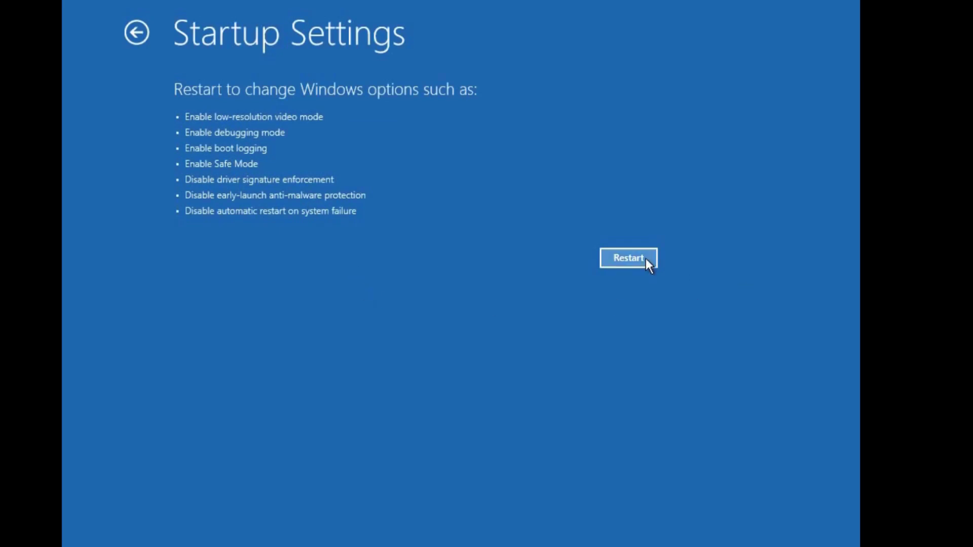
click(632, 261)
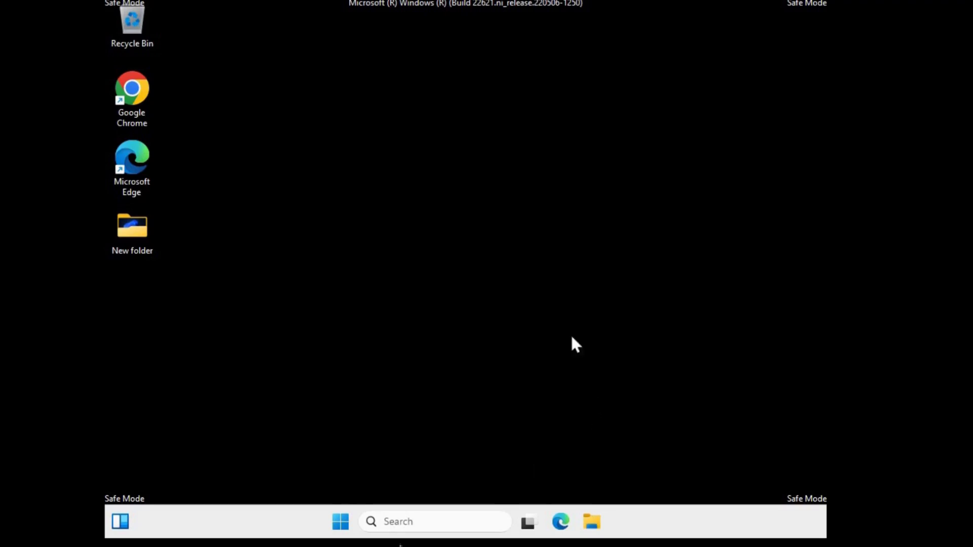
Search for 'diskcleanup' and launch the Disk Cleanup app.
click(406, 522)
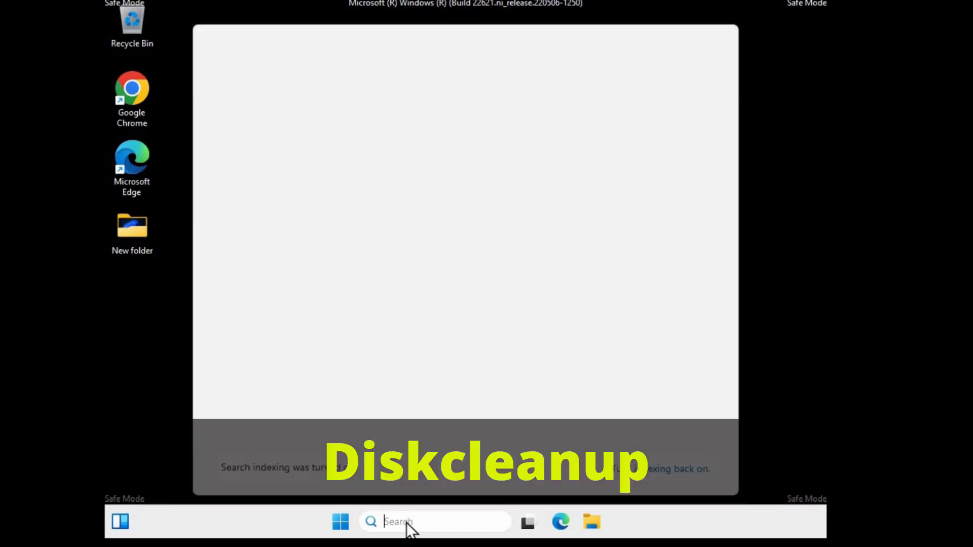
text(disk)
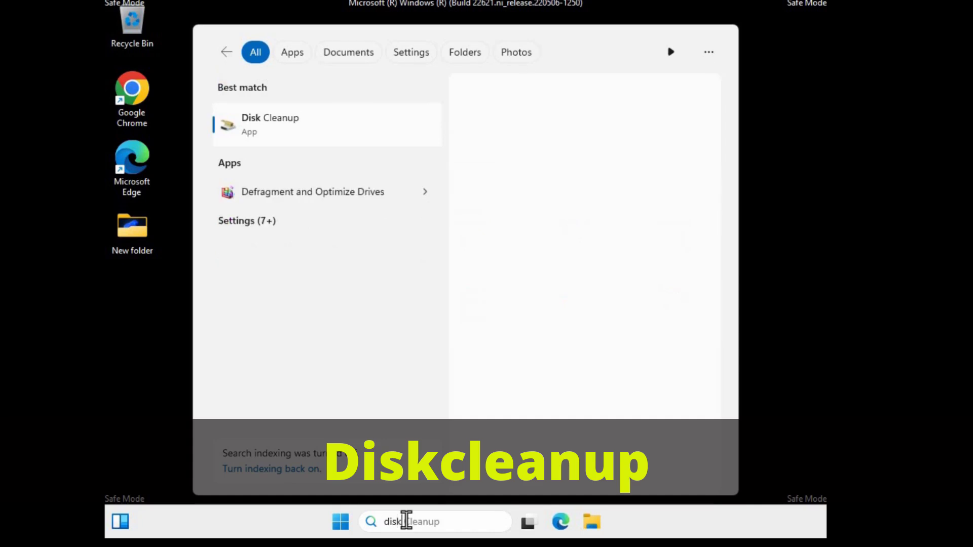
text(cleanup)
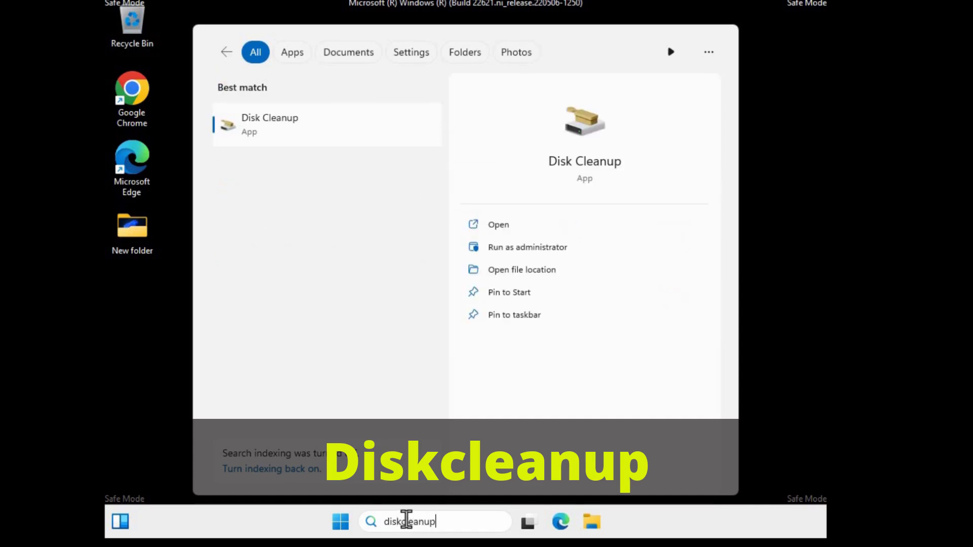
click(276, 127)
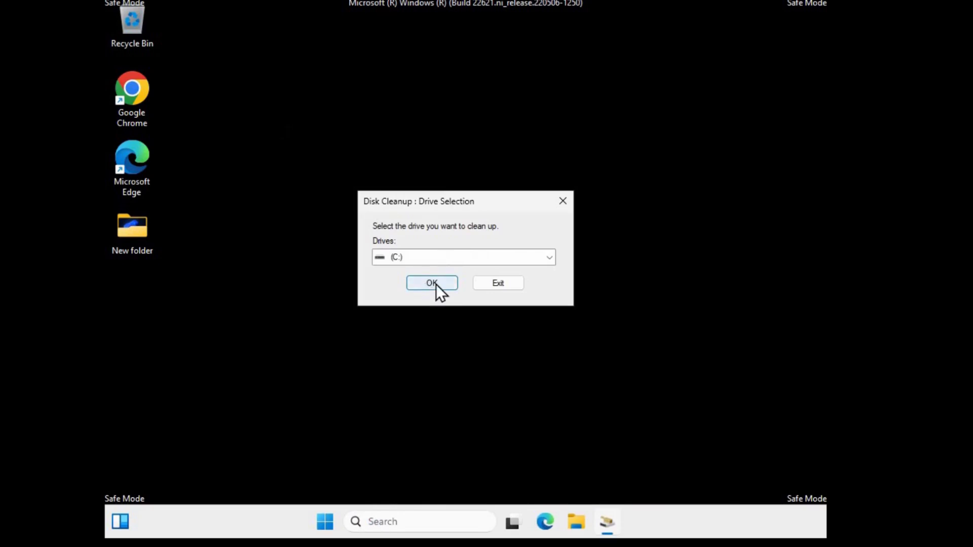
On drive C:, tick every category including error reports and recovery logs, then delete the files.
click(432, 282)
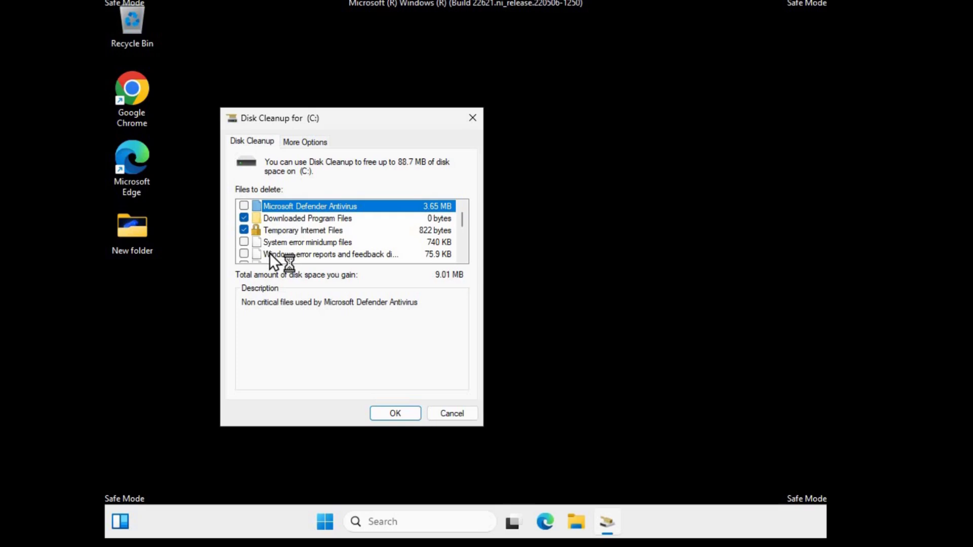
click(243, 206)
click(244, 254)
click(461, 250)
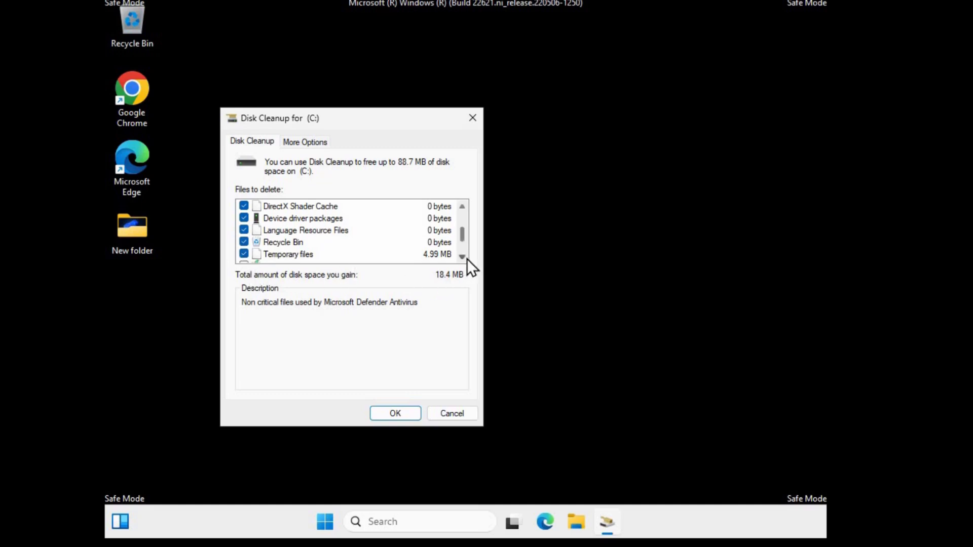
click(467, 256)
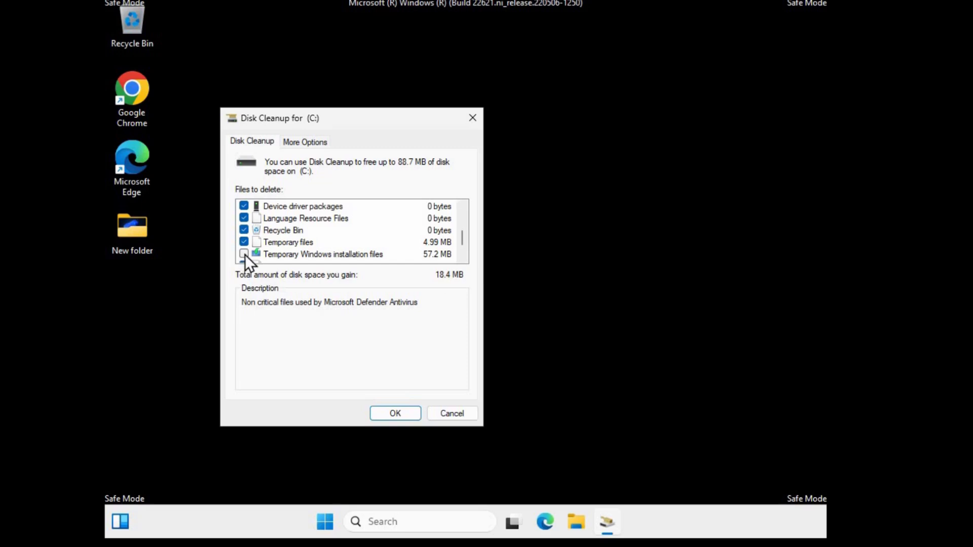
click(244, 254)
click(462, 257)
click(461, 256)
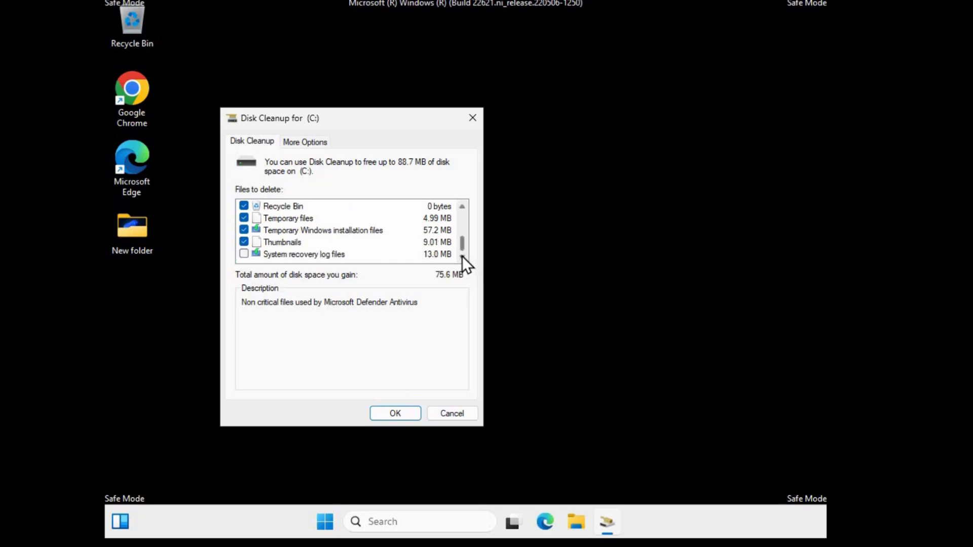
click(244, 254)
click(394, 411)
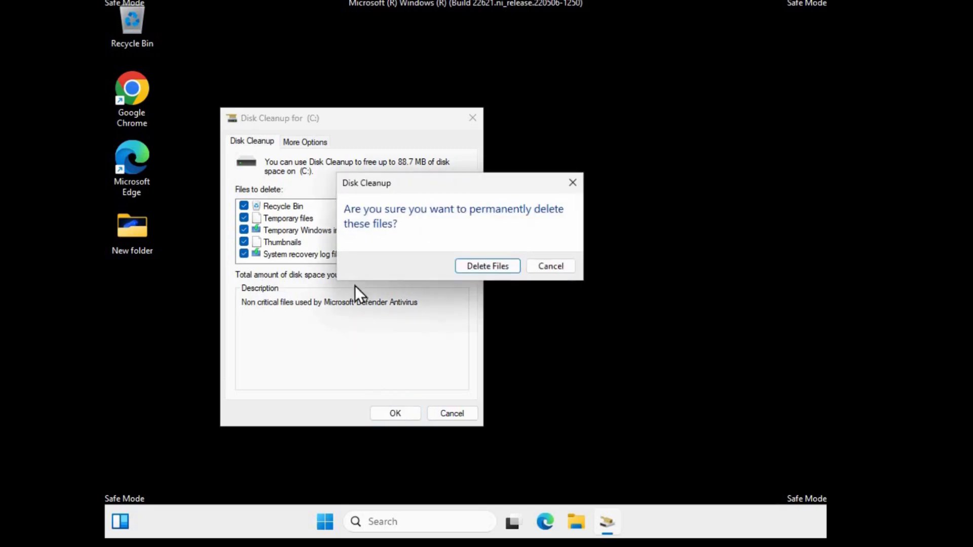
click(485, 265)
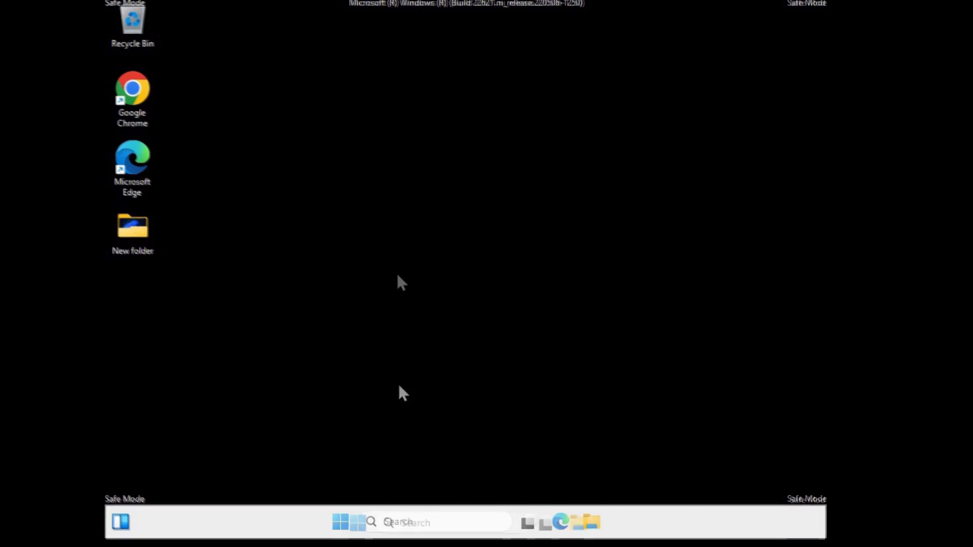
Open Run from the Start right-click menu and enter 'msdt.exe -id devicediagnostic'.
right_click(358, 523)
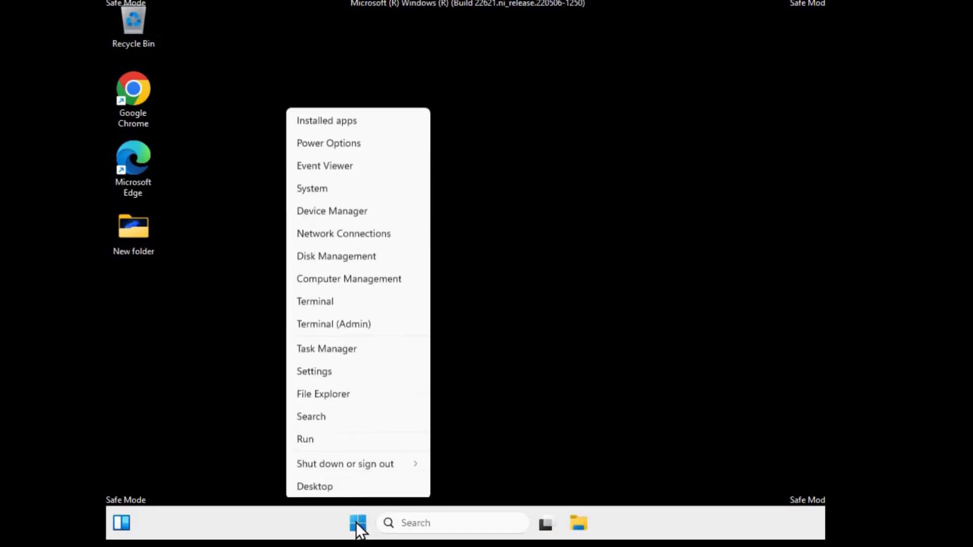
click(315, 437)
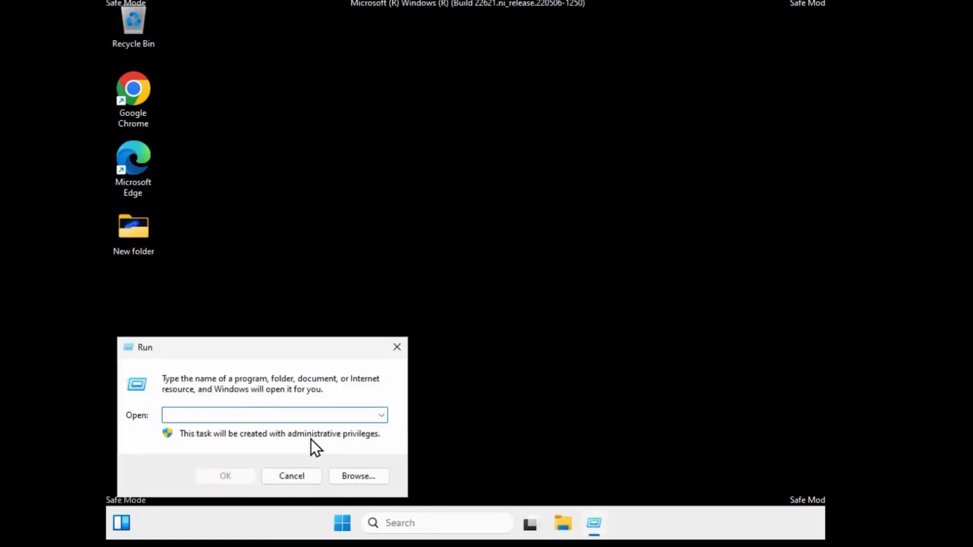
text(msdt)
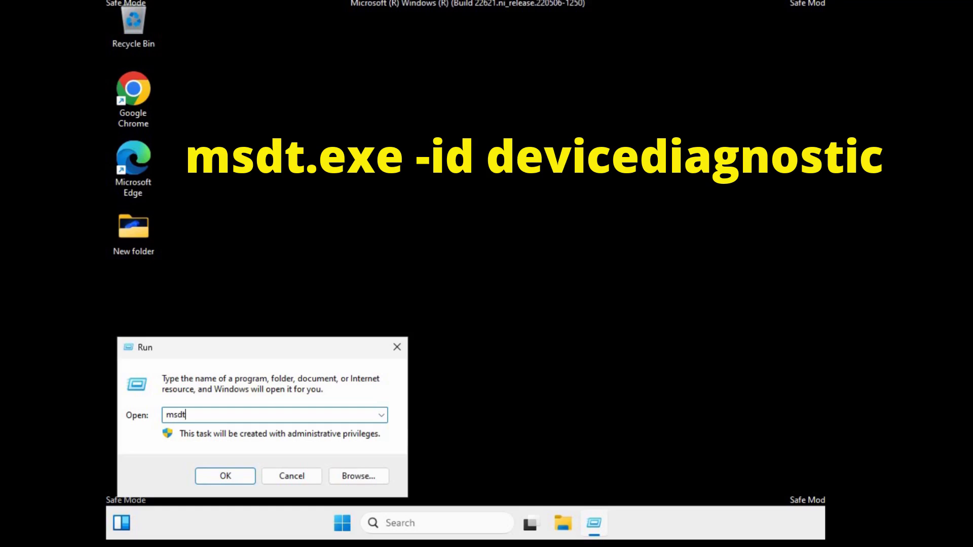
text(.exe -id)
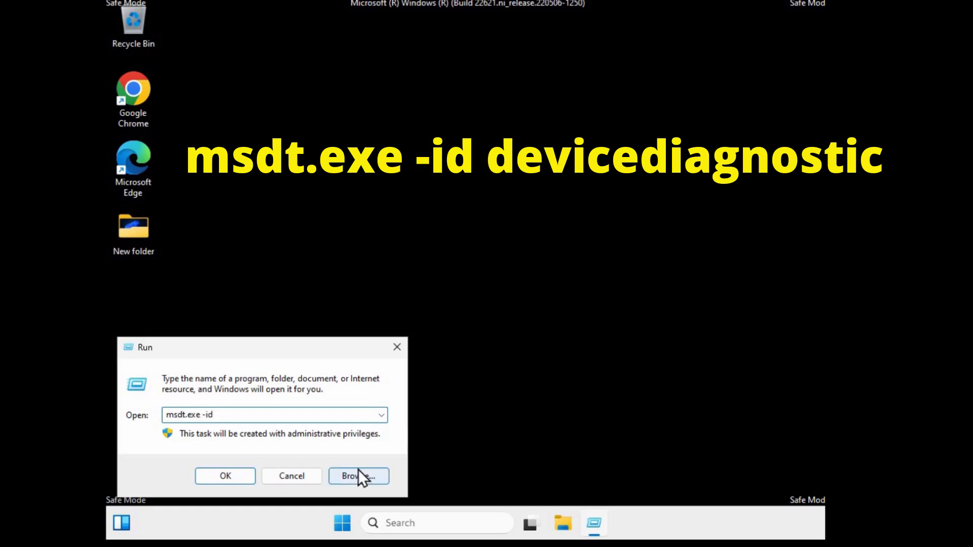
text( devicediagnostic)
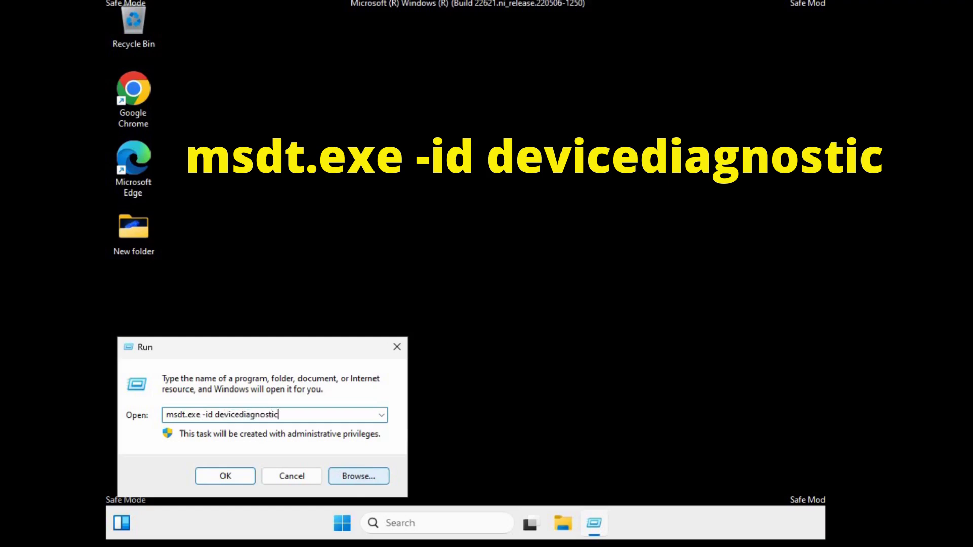
Run the hardware troubleshooter on VMware VMCI Bus Device and enable automatic driver checking.
click(233, 478)
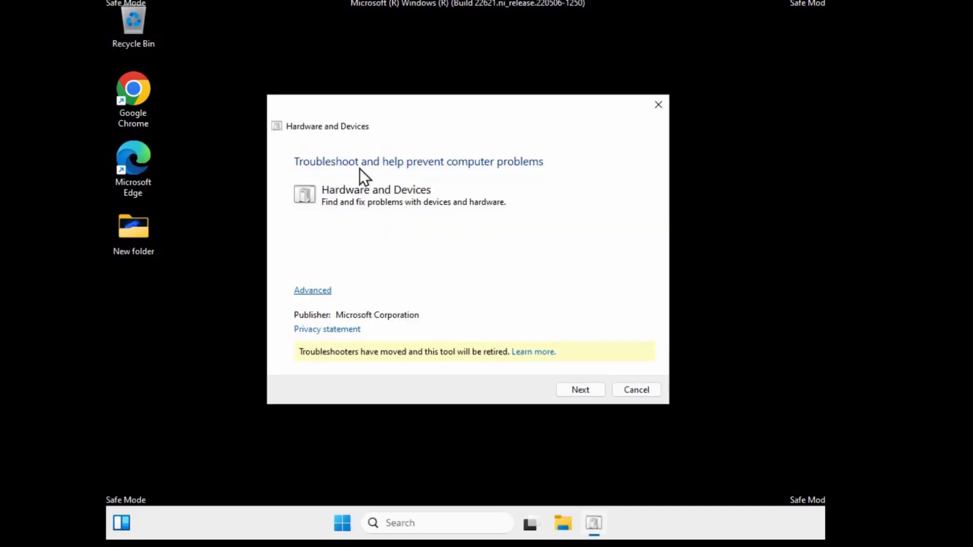
click(309, 291)
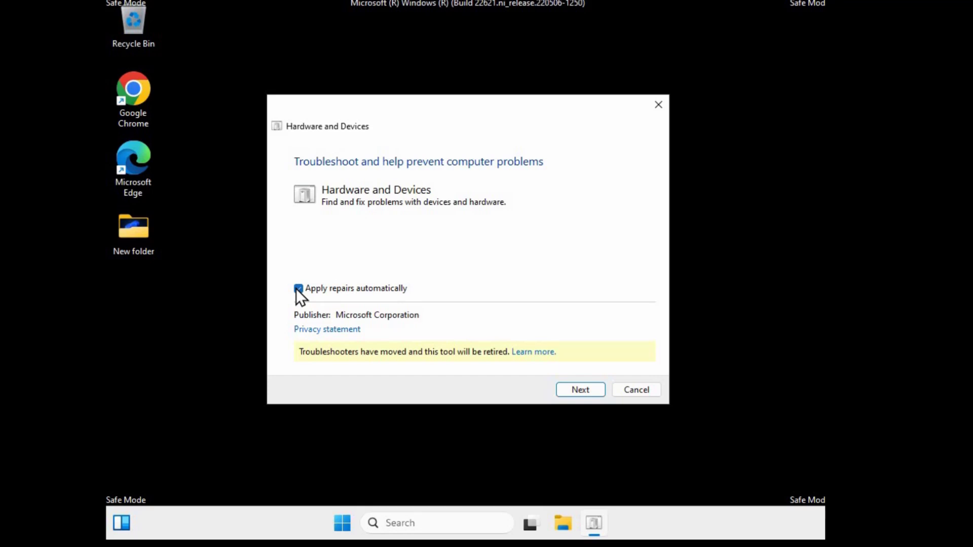
click(579, 389)
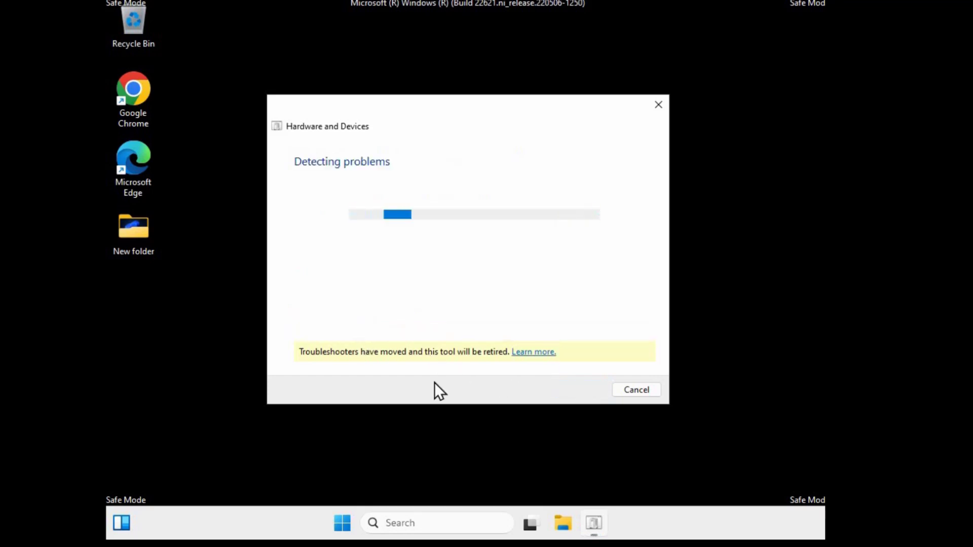
click(299, 260)
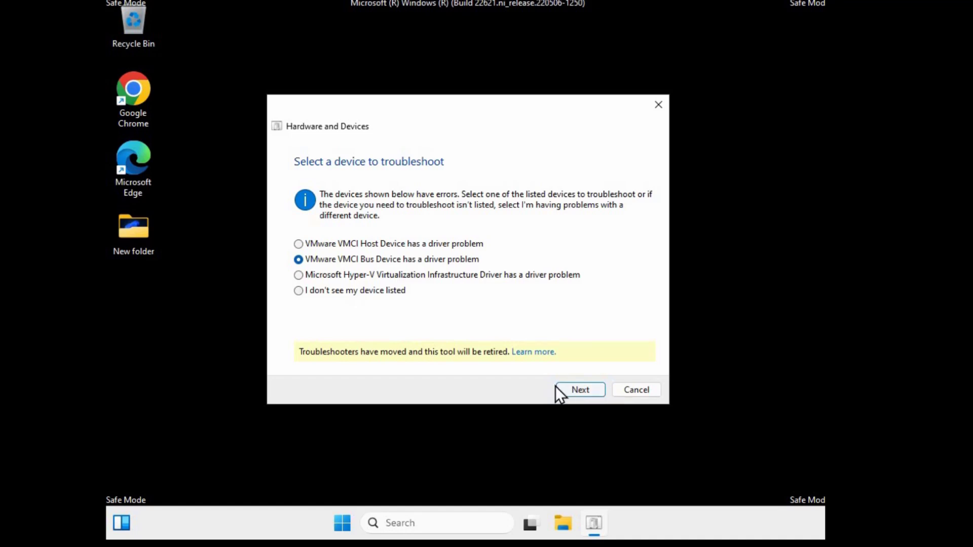
click(569, 388)
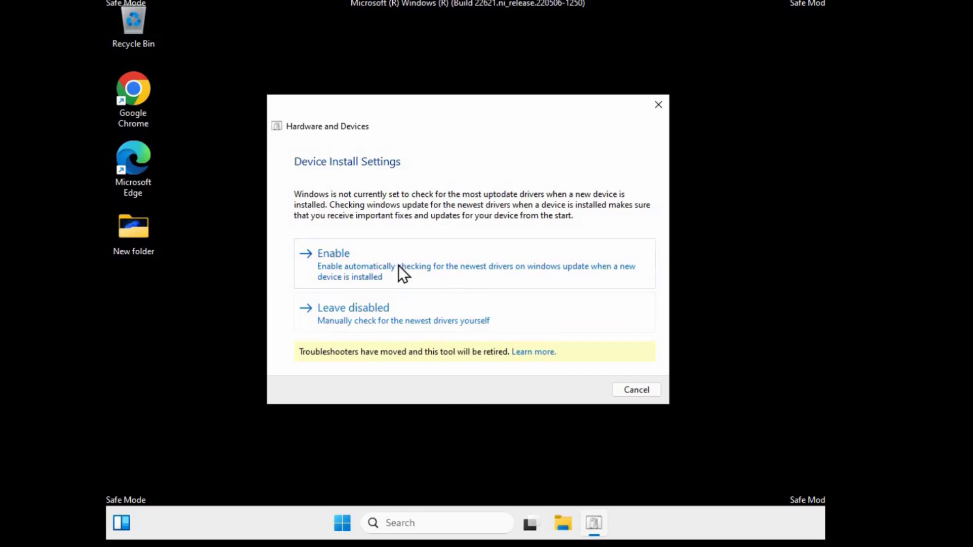
click(378, 265)
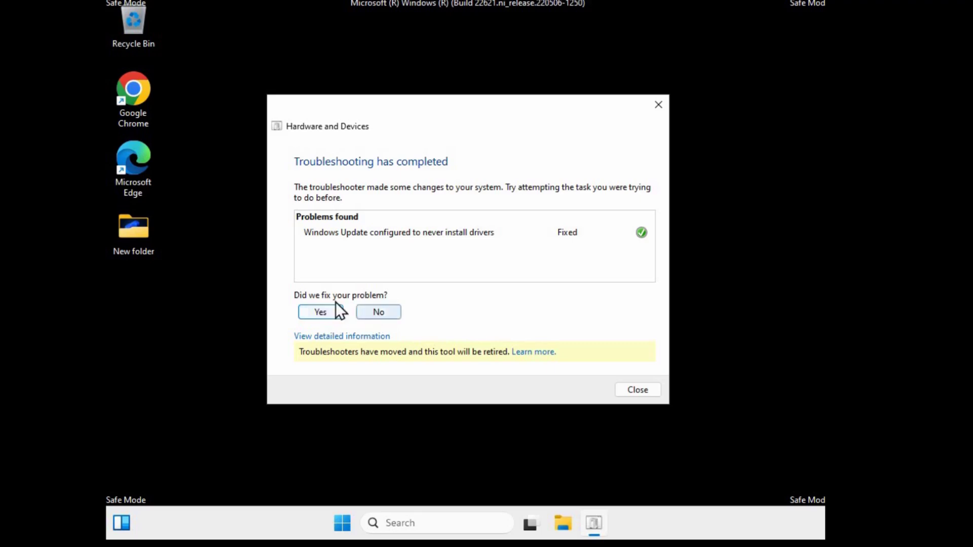
Close the finished troubleshooter and open Control Panel via a 'control panel' search.
click(640, 390)
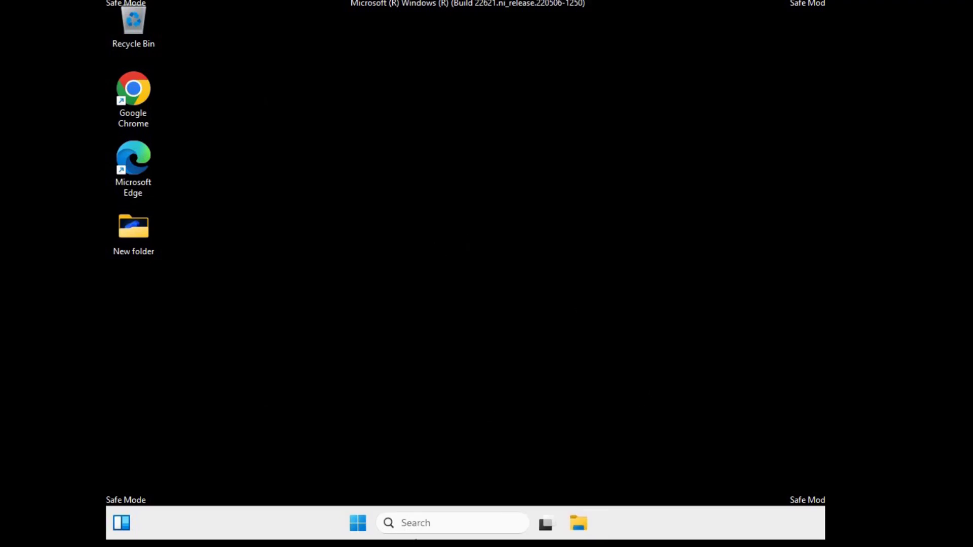
click(428, 525)
text(con)
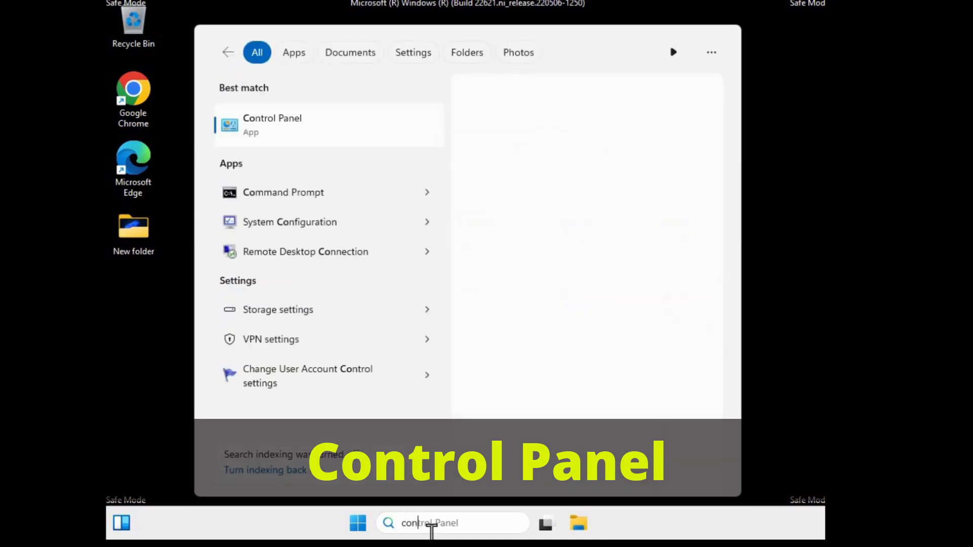
text(trol panel)
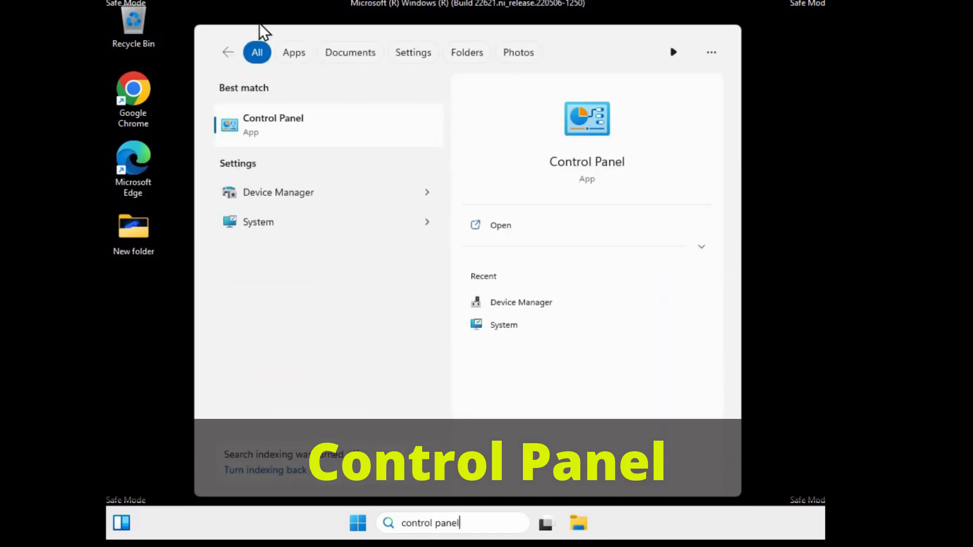
click(264, 122)
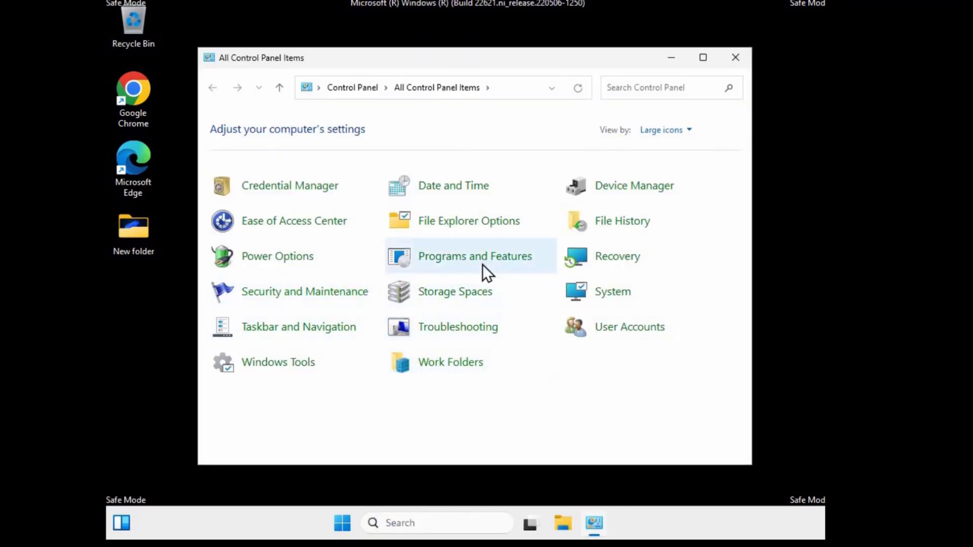
Open Programs and Features and bring up VMware Tools' uninstall options, then dismiss them.
click(456, 260)
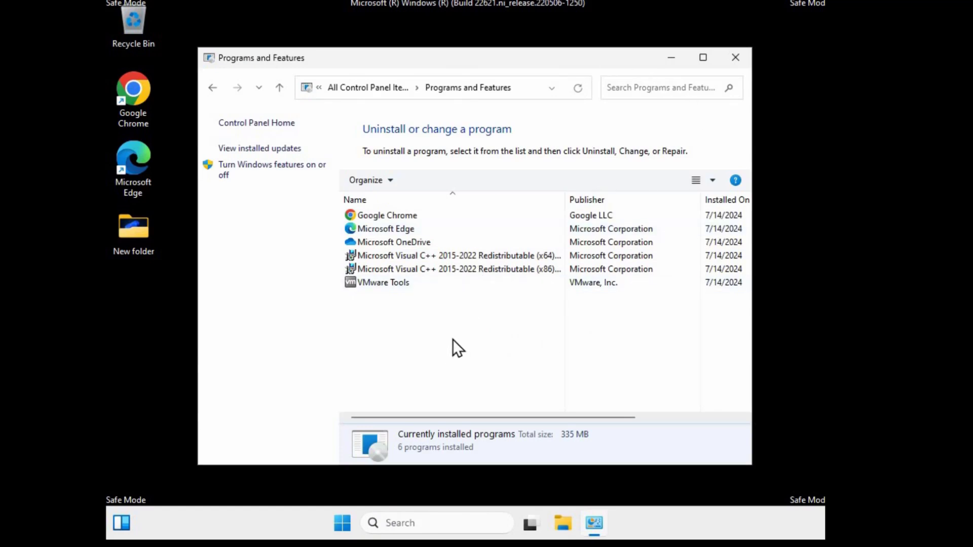
click(395, 285)
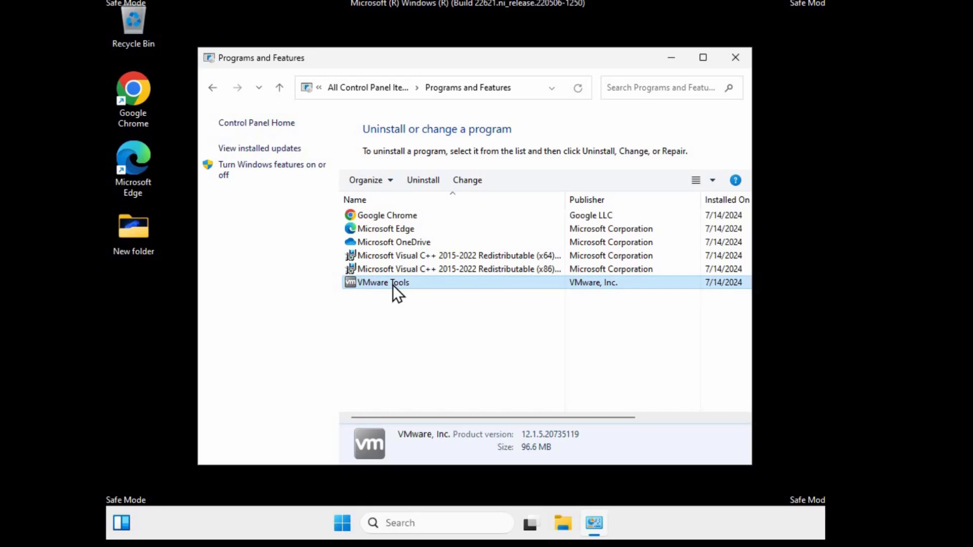
right_click(393, 284)
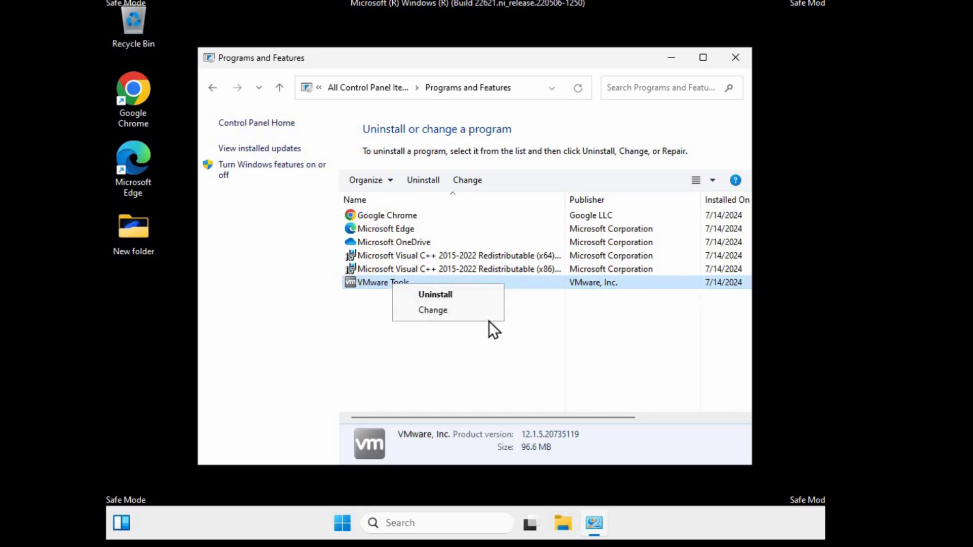
click(436, 356)
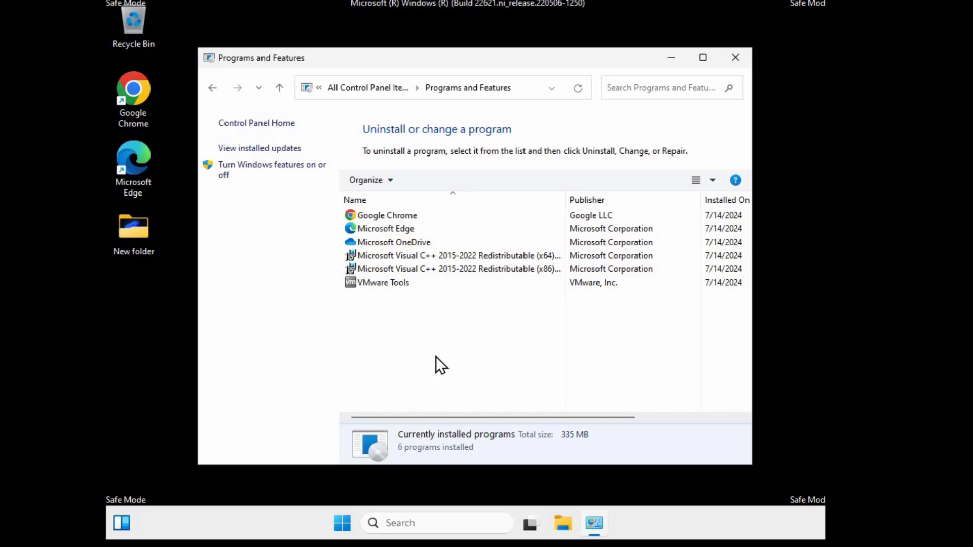
Check installed updates (none found), then close Settings and Programs and Features.
click(246, 148)
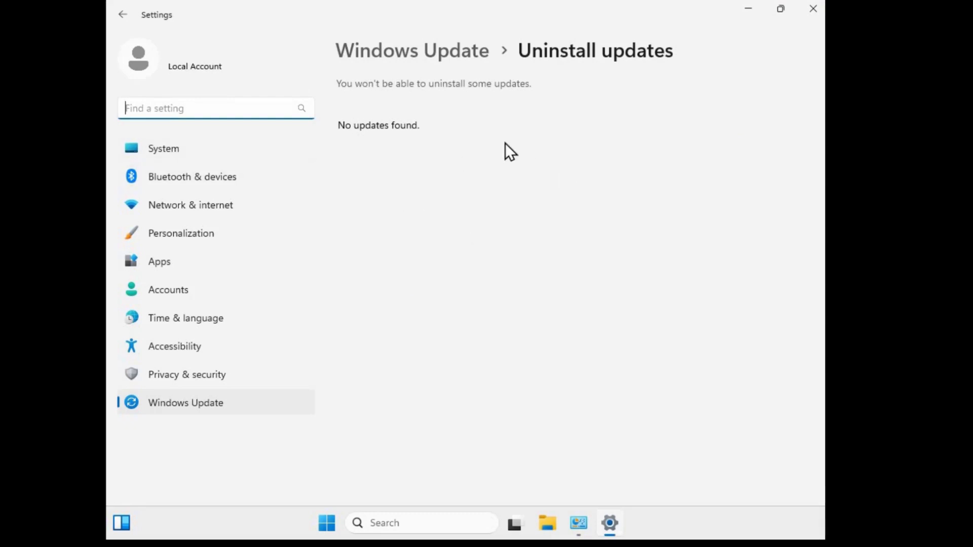
click(556, 180)
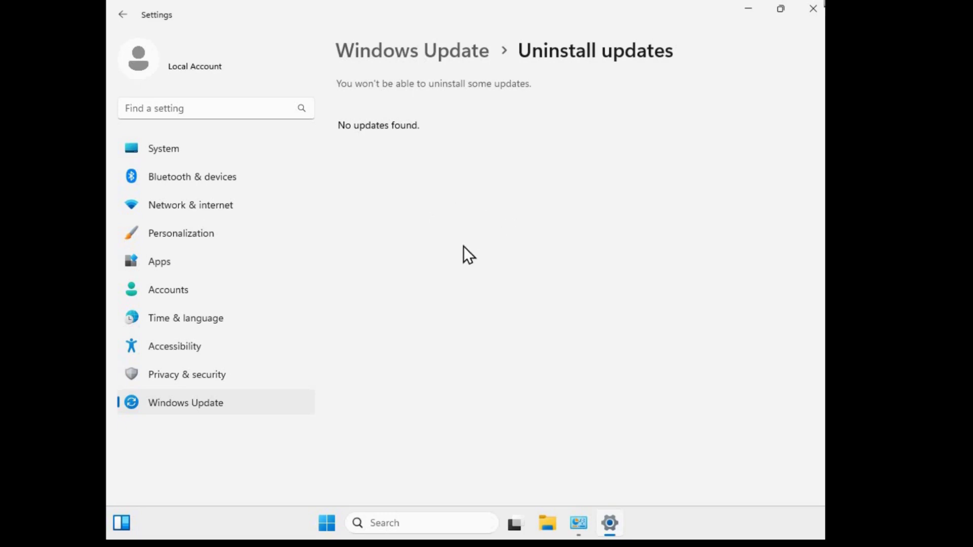
click(810, 8)
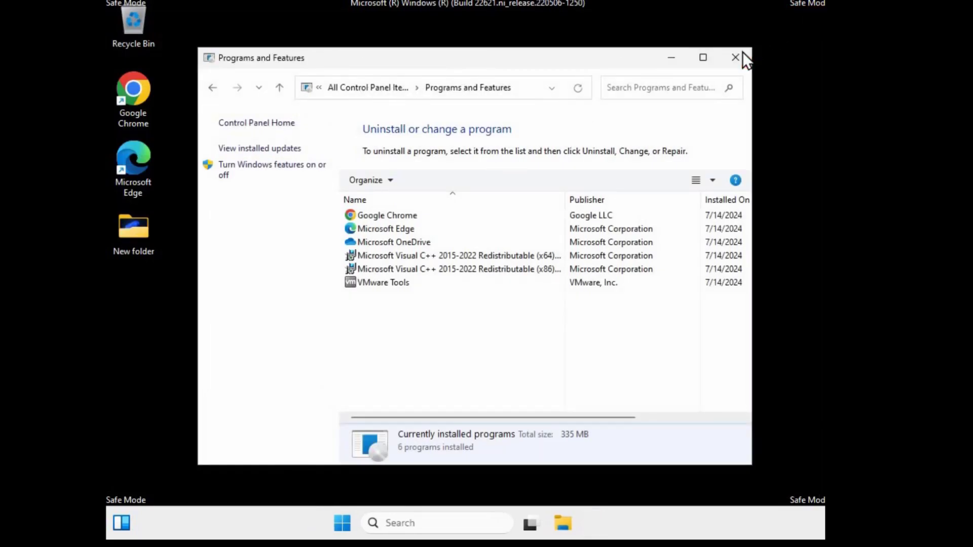
click(743, 56)
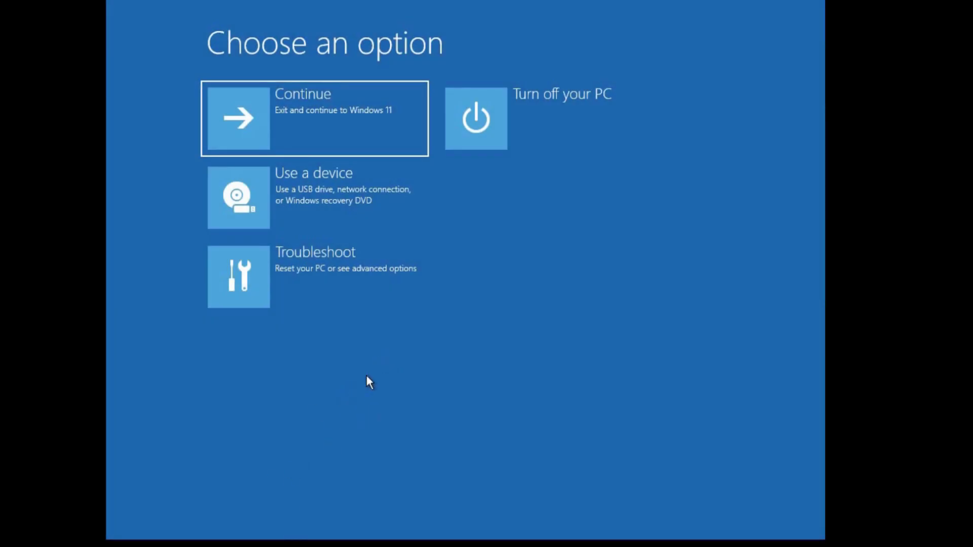
Launch System Restore from Advanced options, cancel when no restore points exist, and reopen Troubleshoot.
click(325, 278)
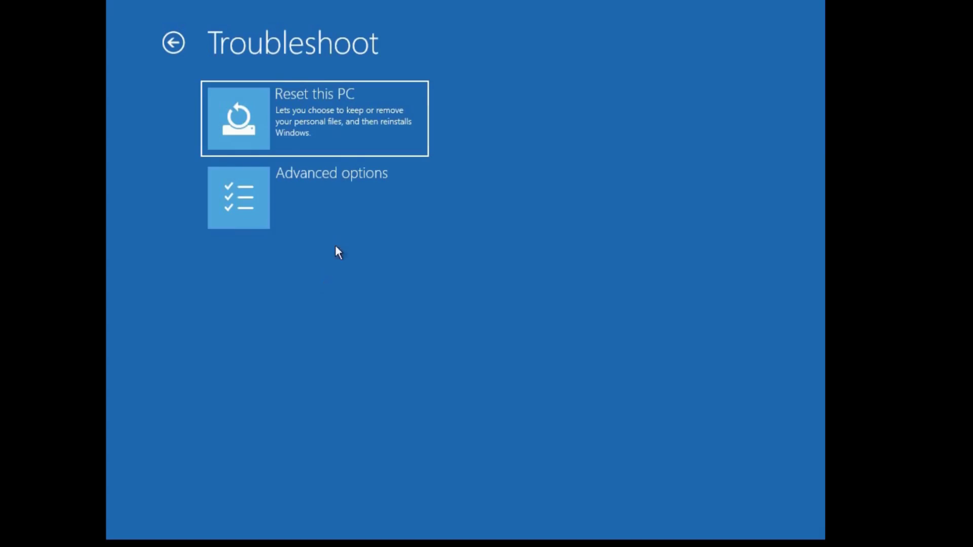
click(339, 197)
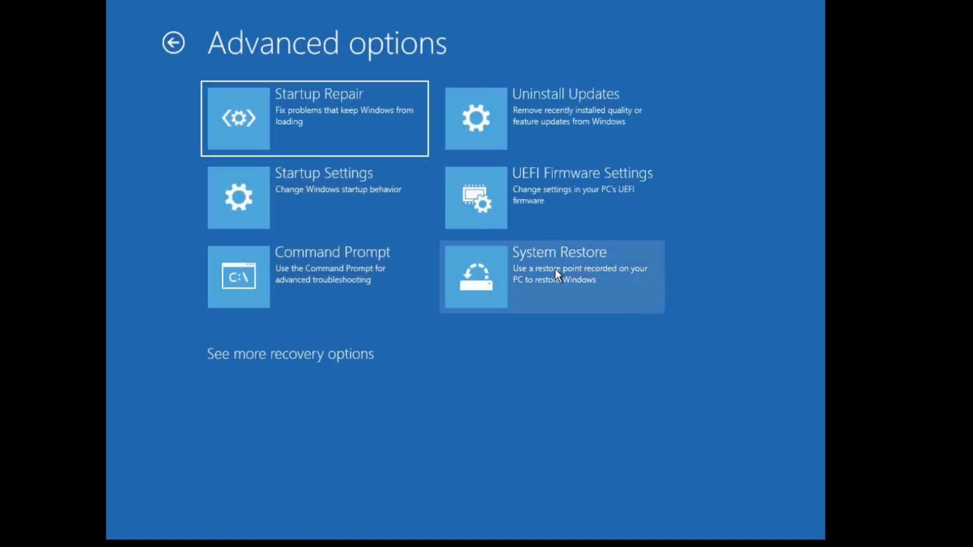
click(540, 272)
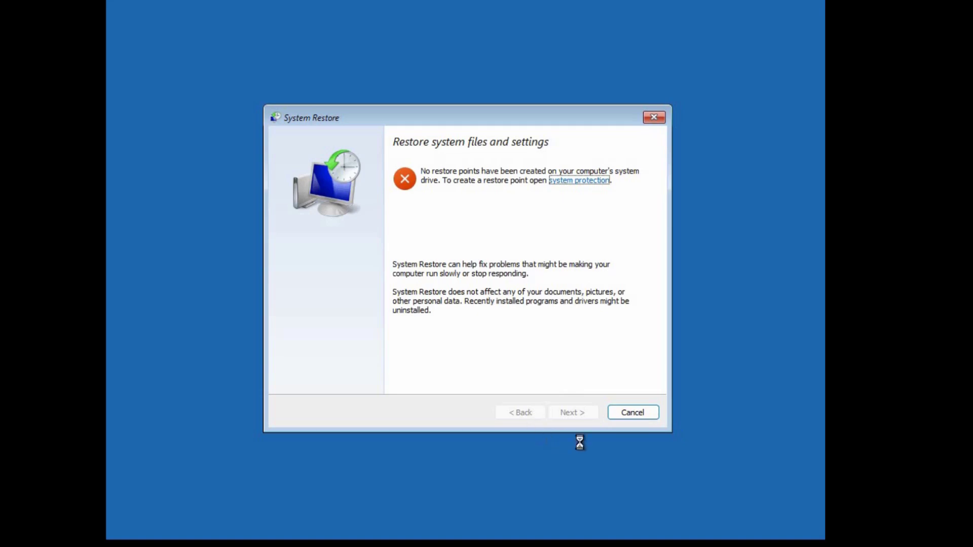
click(640, 413)
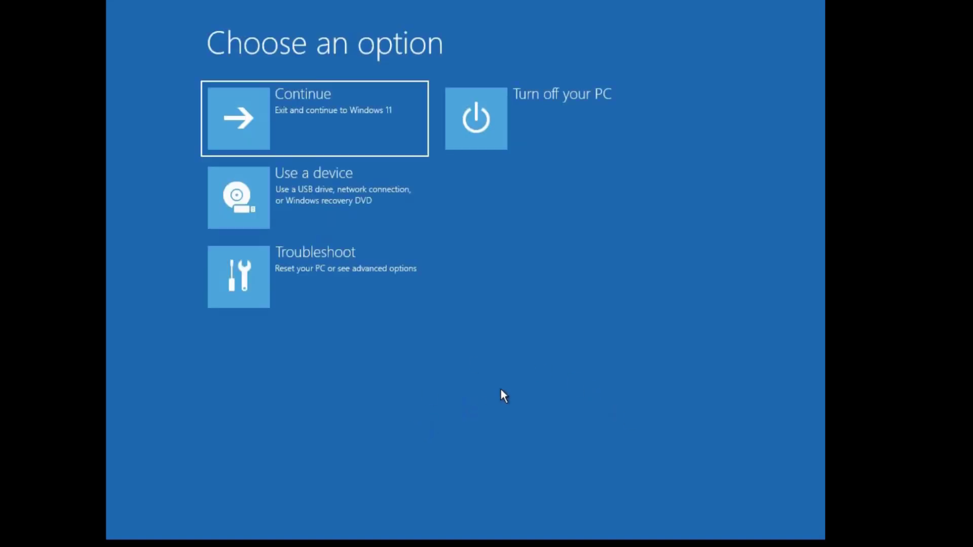
click(317, 285)
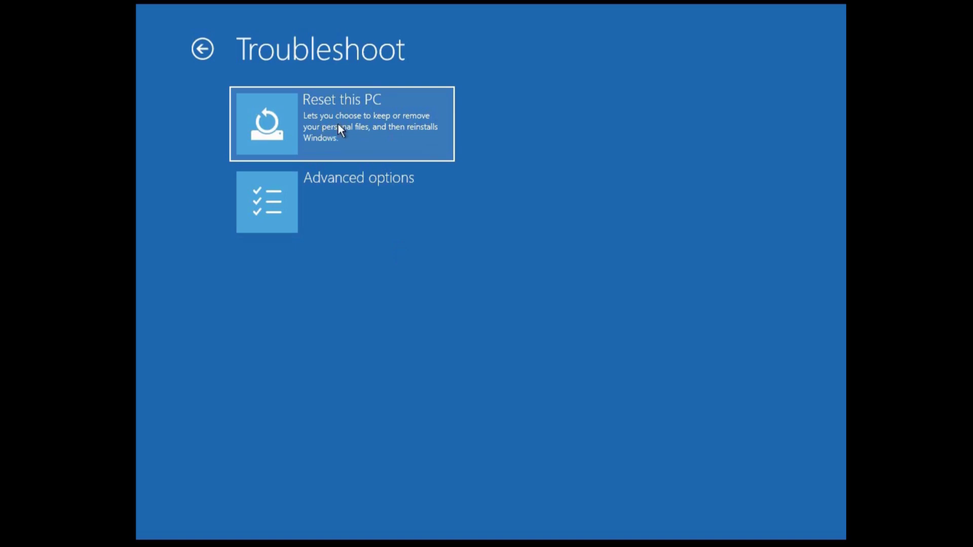
Reset this PC with Keep my files and Local reinstall of Windows.
click(338, 124)
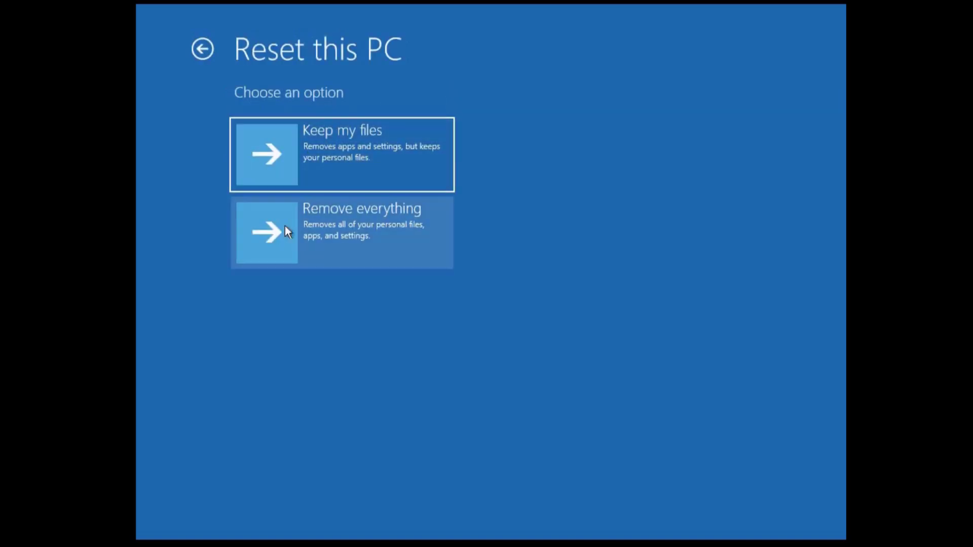
click(339, 142)
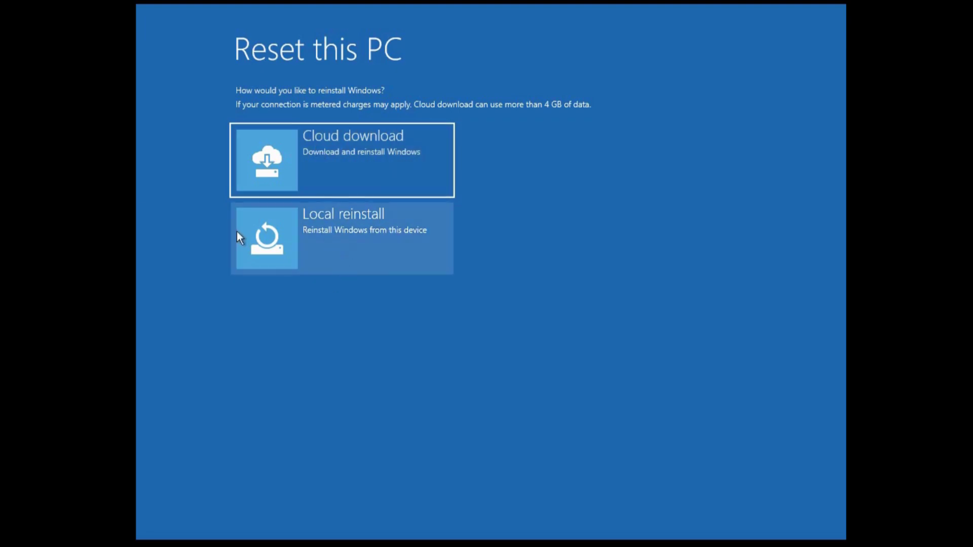
click(296, 240)
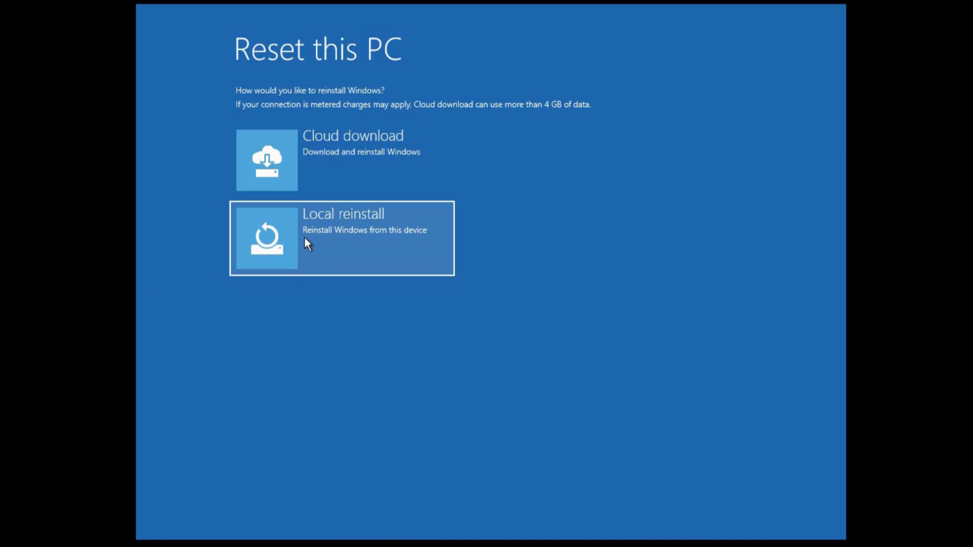